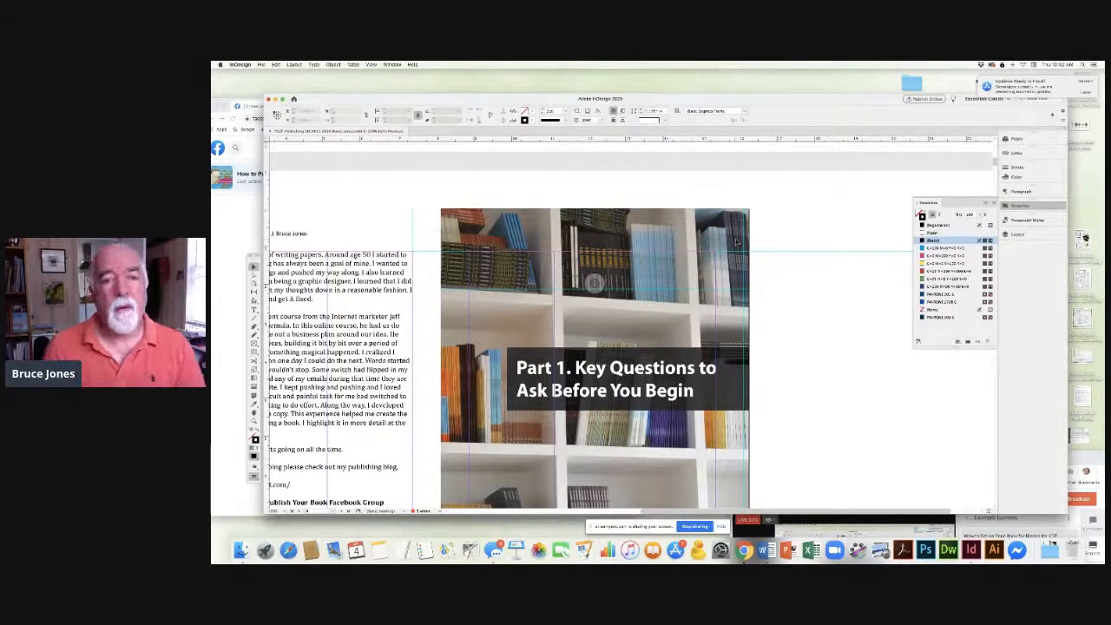
Step: Fit the two-page spread in view and collapse the Swatches panel covering the pasteboard
drag(673, 101, 670, 94)
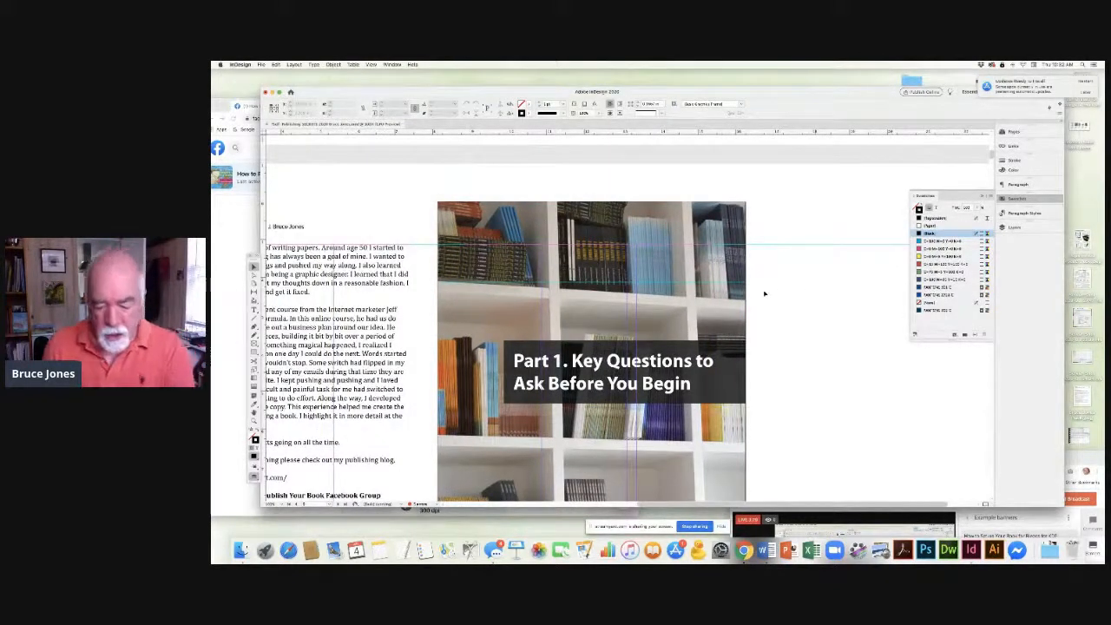
key(super+0)
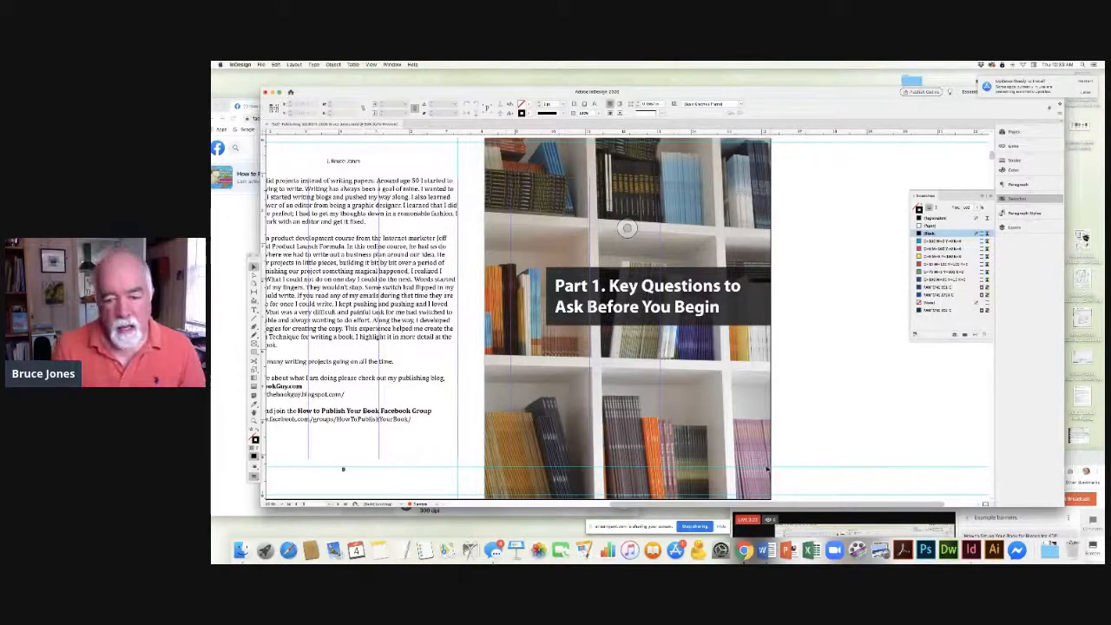
scroll(667, 413, left, 2)
scroll(667, 413, left, 1)
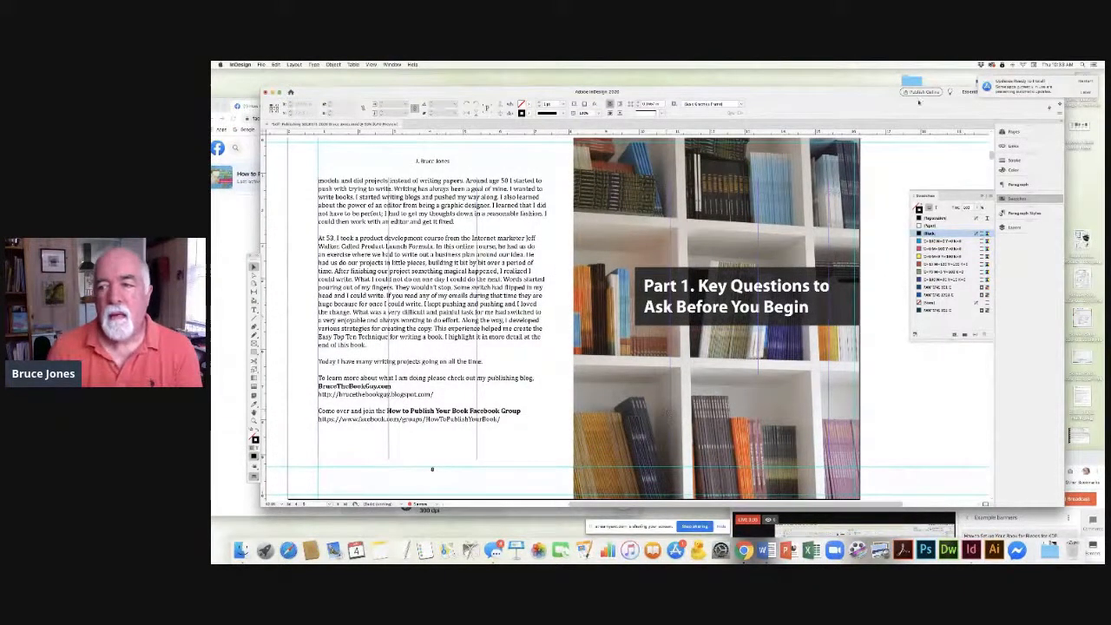
click(984, 197)
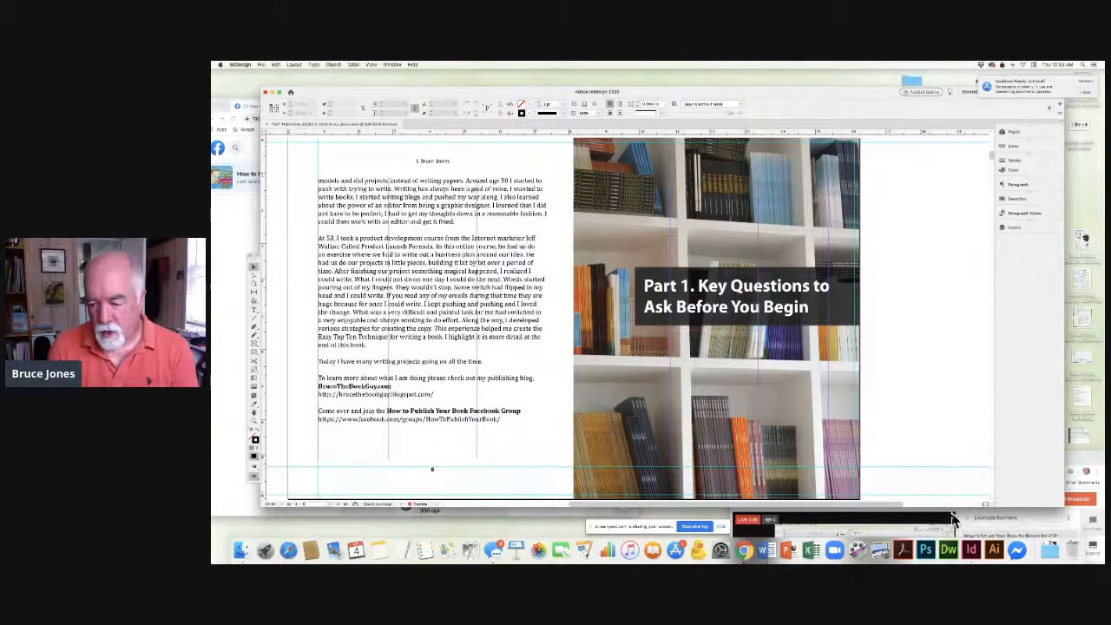
Step: Check the live broadcast in the Facebook and StreamYard browser windows, then return to the InDesign book document
click(228, 237)
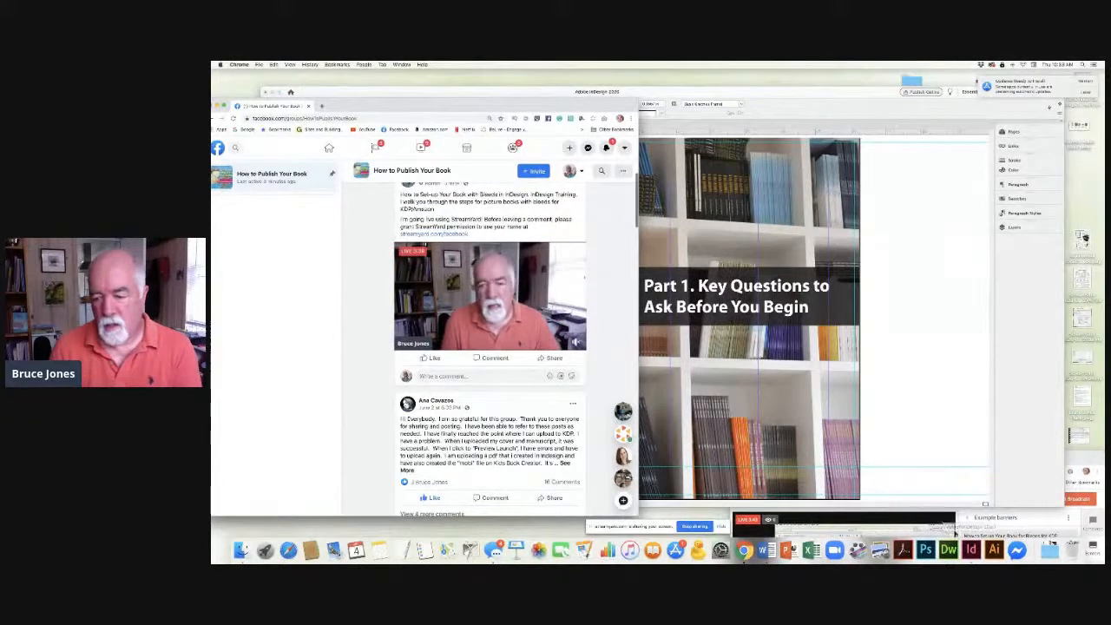
click(946, 524)
drag(968, 457, 933, 236)
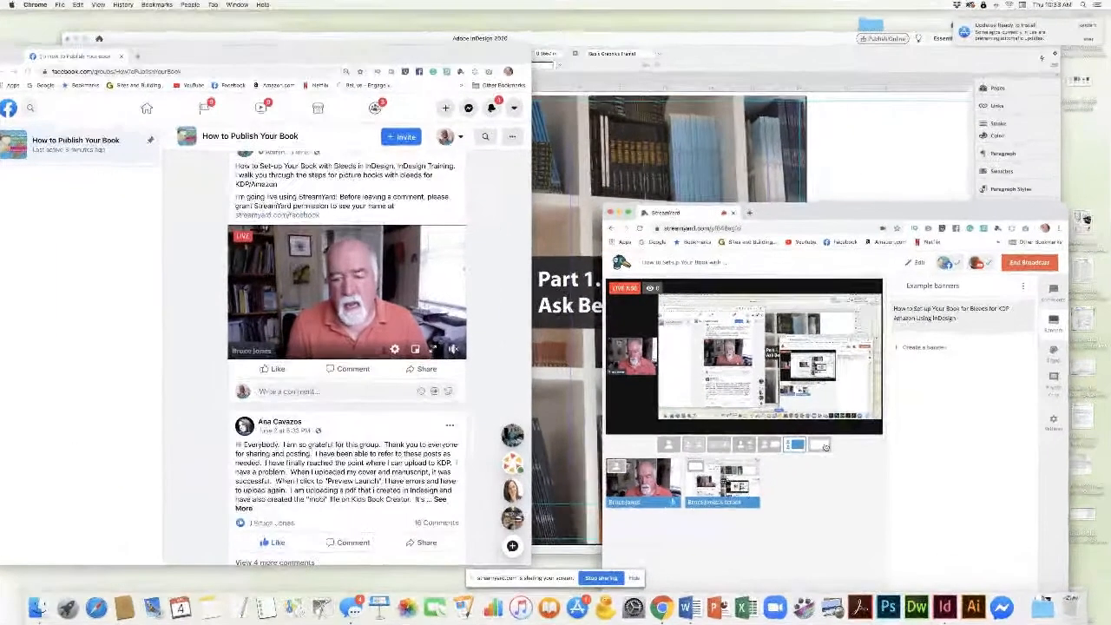
drag(805, 211, 814, 576)
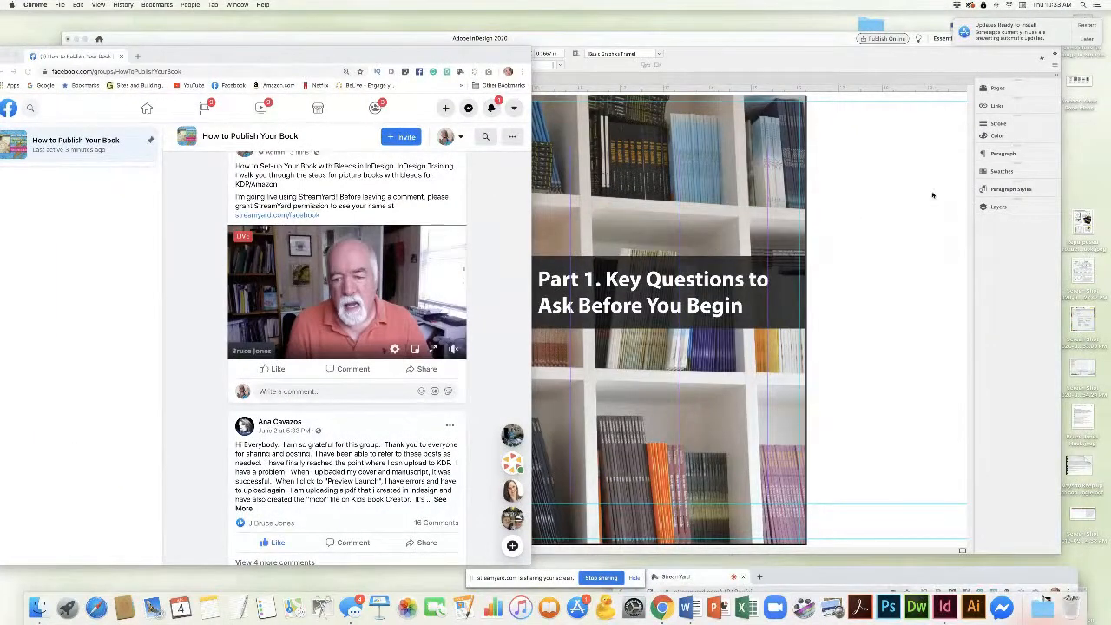
click(923, 195)
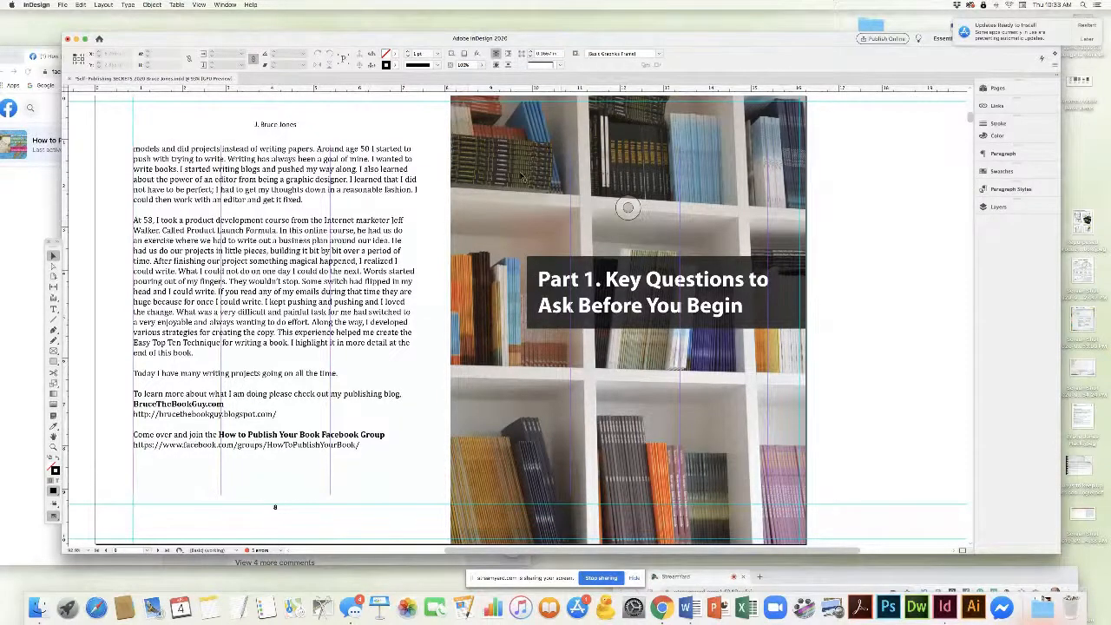
Step: Examine the book spread and how the full-page bookshelf image runs to the page edges
scroll(521, 177, down, 10)
scroll(517, 186, up, 9)
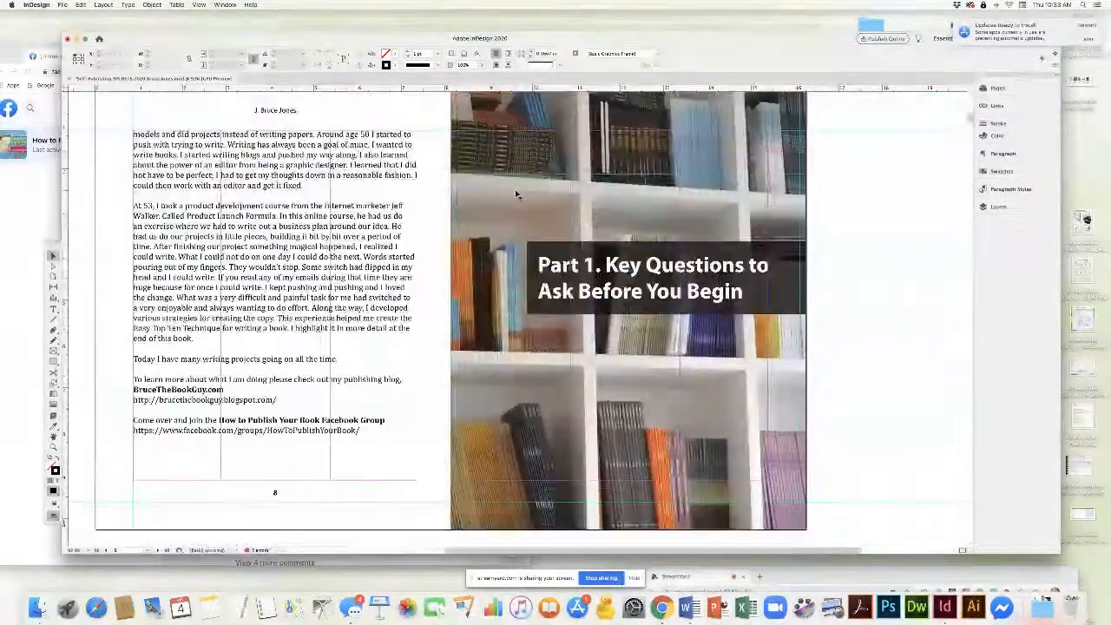
scroll(515, 195, up, 2)
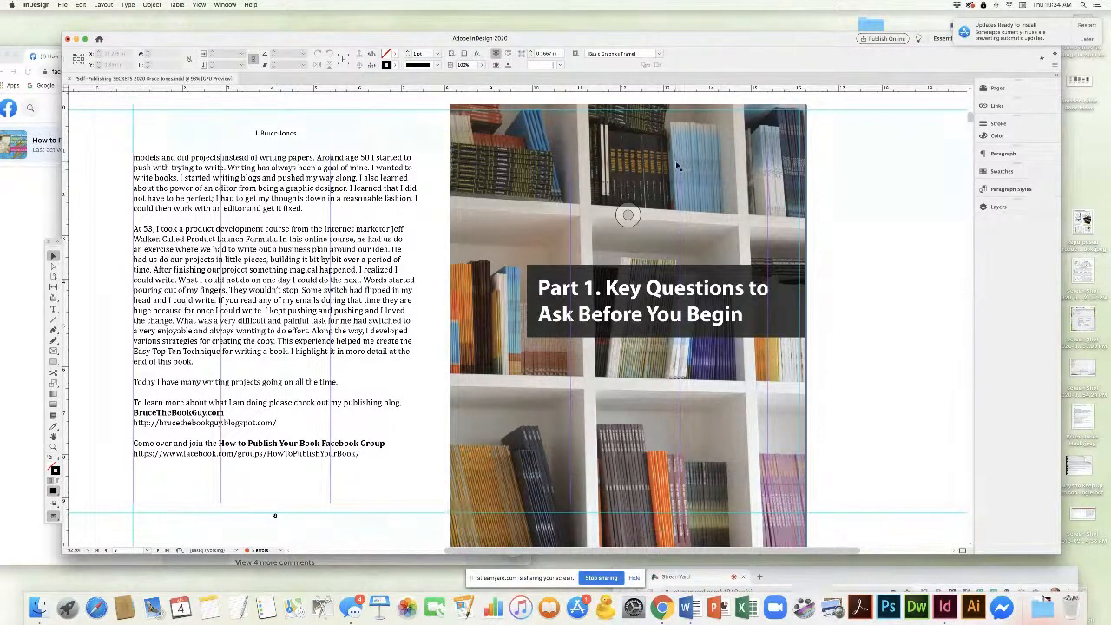
scroll(677, 167, down, 5)
scroll(678, 168, up, 5)
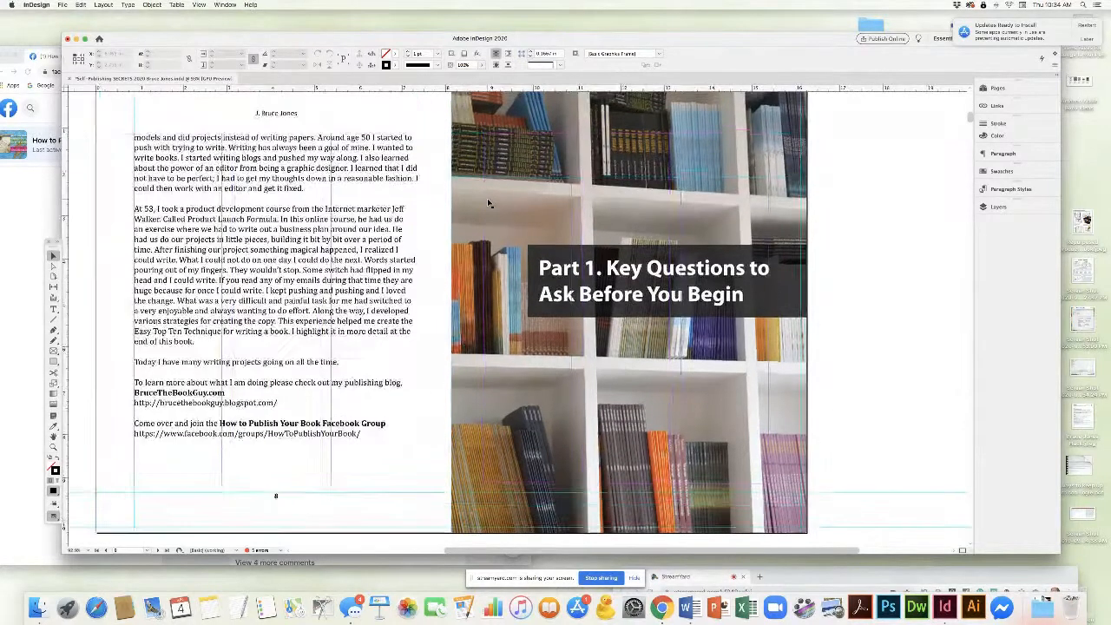
scroll(879, 319, up, 1)
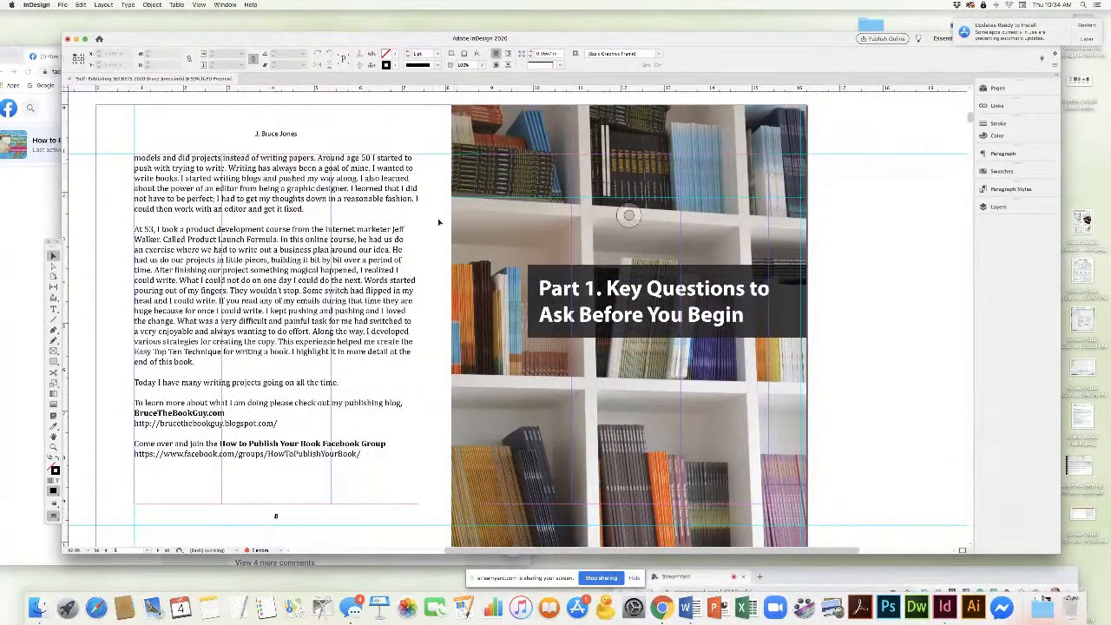
Step: Start a new document with 2 pages, start number 2 and inches as the units
click(62, 6)
mouse_move(74, 15)
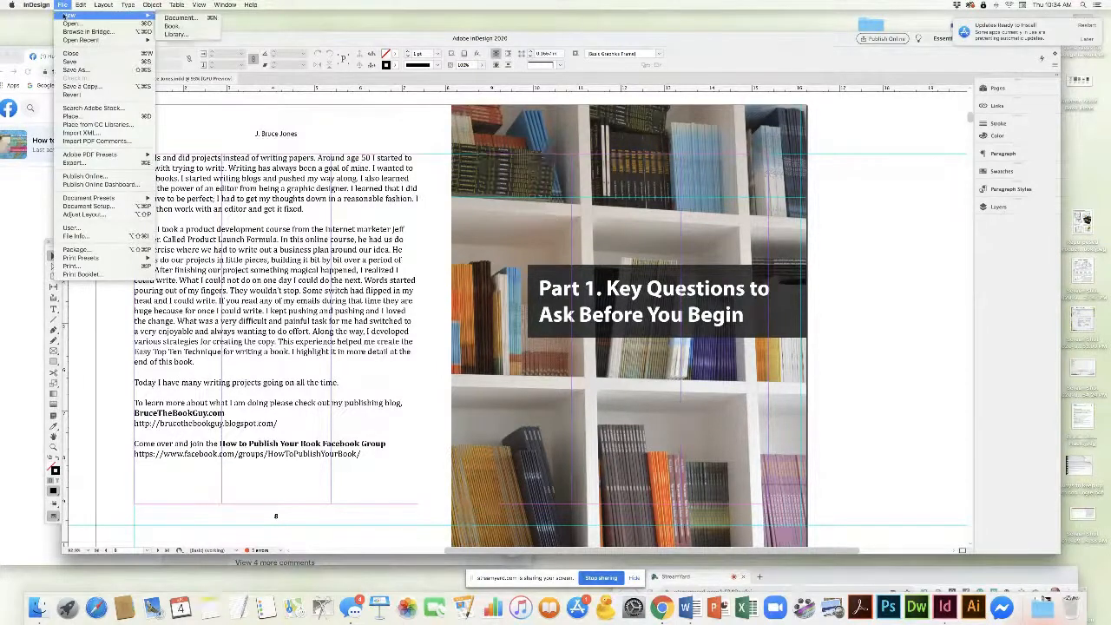
click(183, 17)
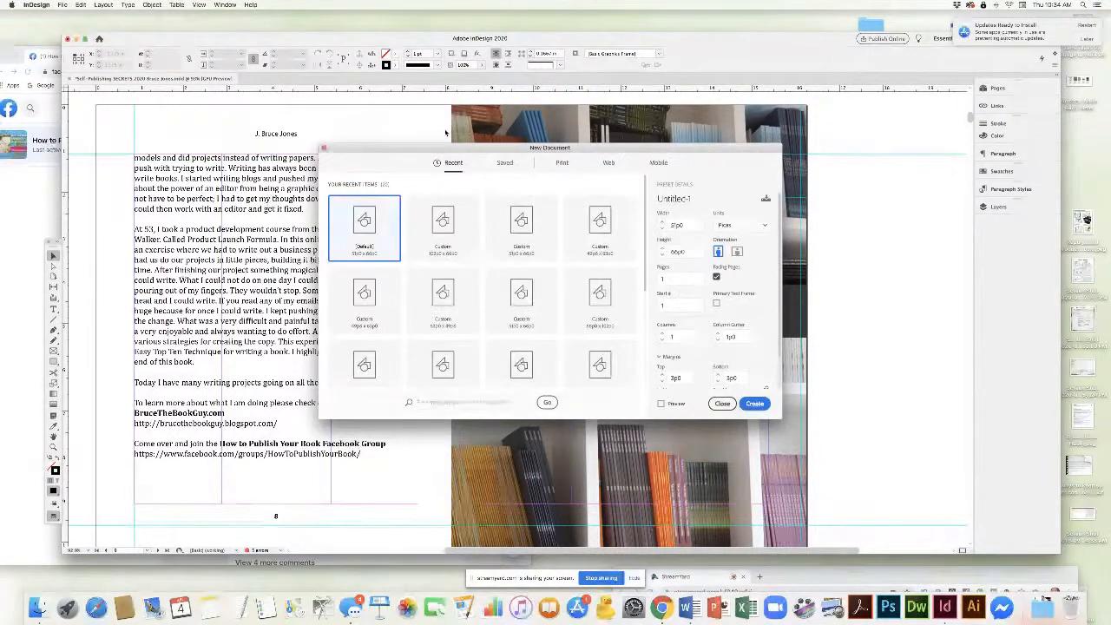
click(681, 278)
text(2)
click(662, 304)
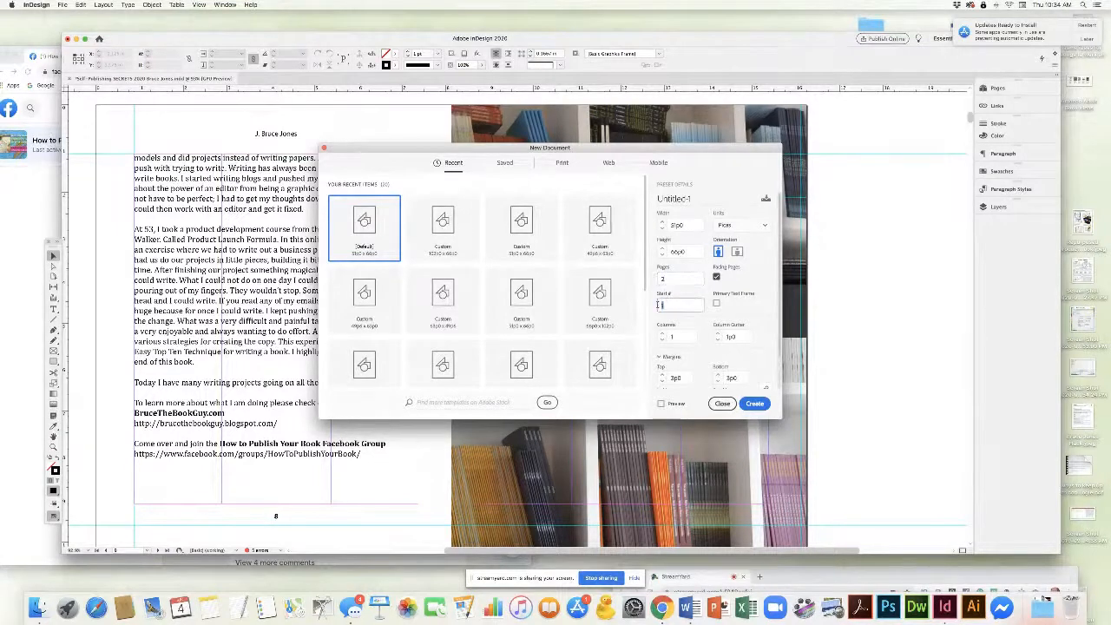
text(2)
click(765, 227)
click(725, 270)
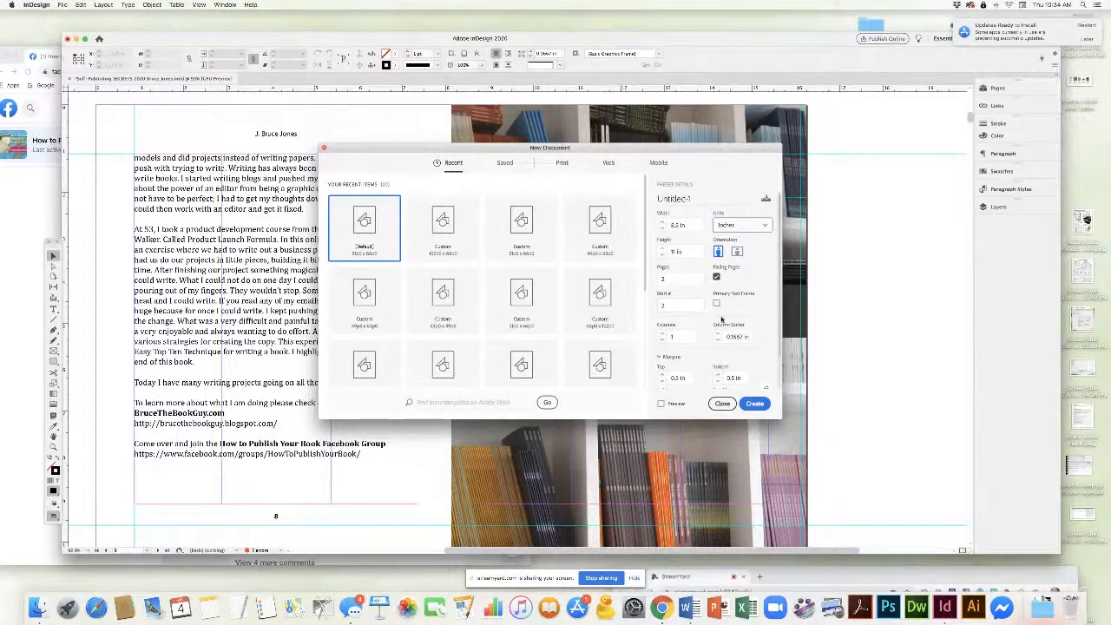
Step: Look over the Bleed and Slug settings of the new document and collapse them again
scroll(697, 296, down, 3)
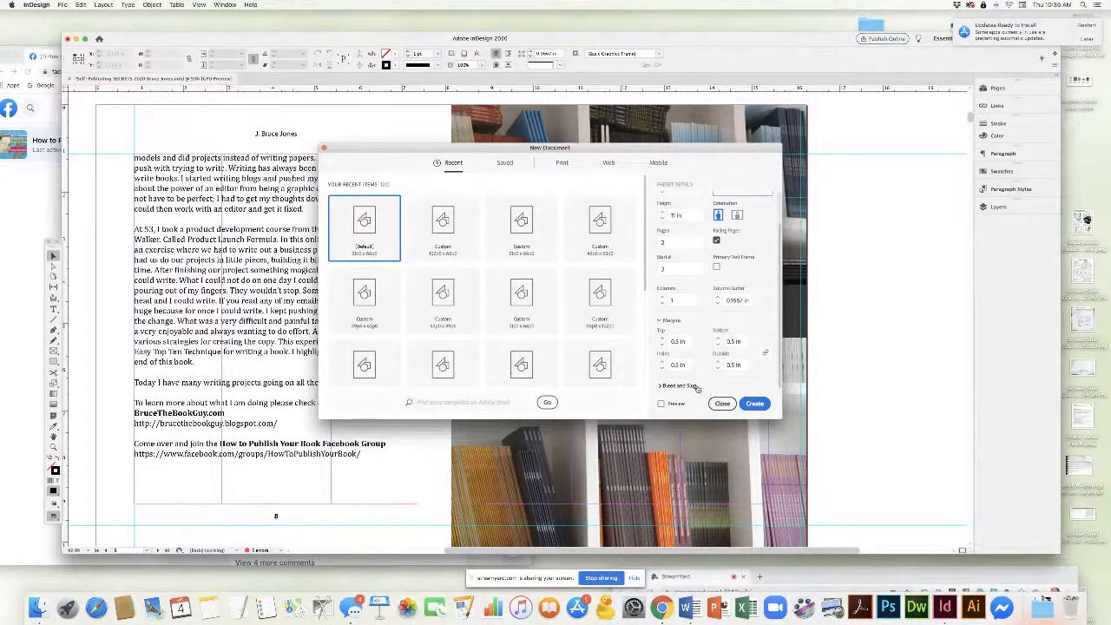
click(660, 389)
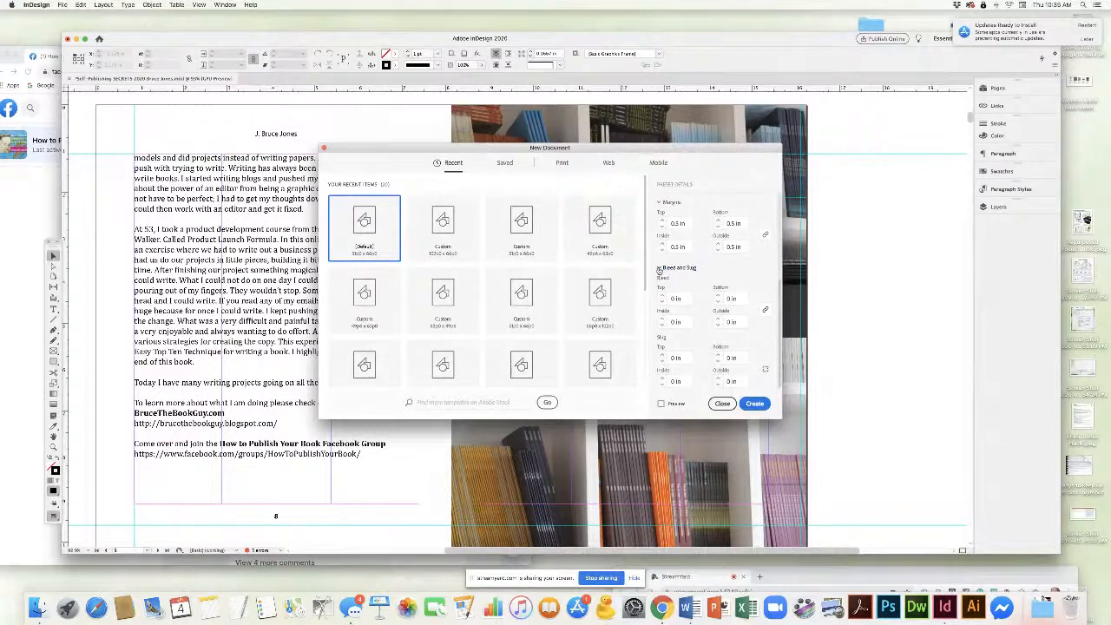
click(659, 269)
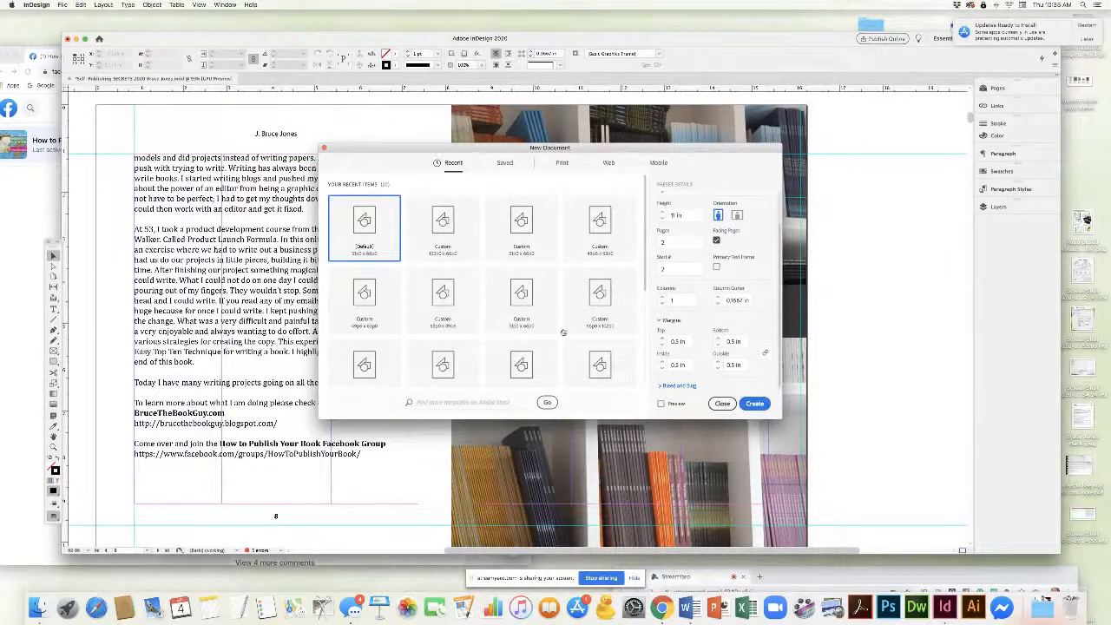
scroll(668, 221, up, 2)
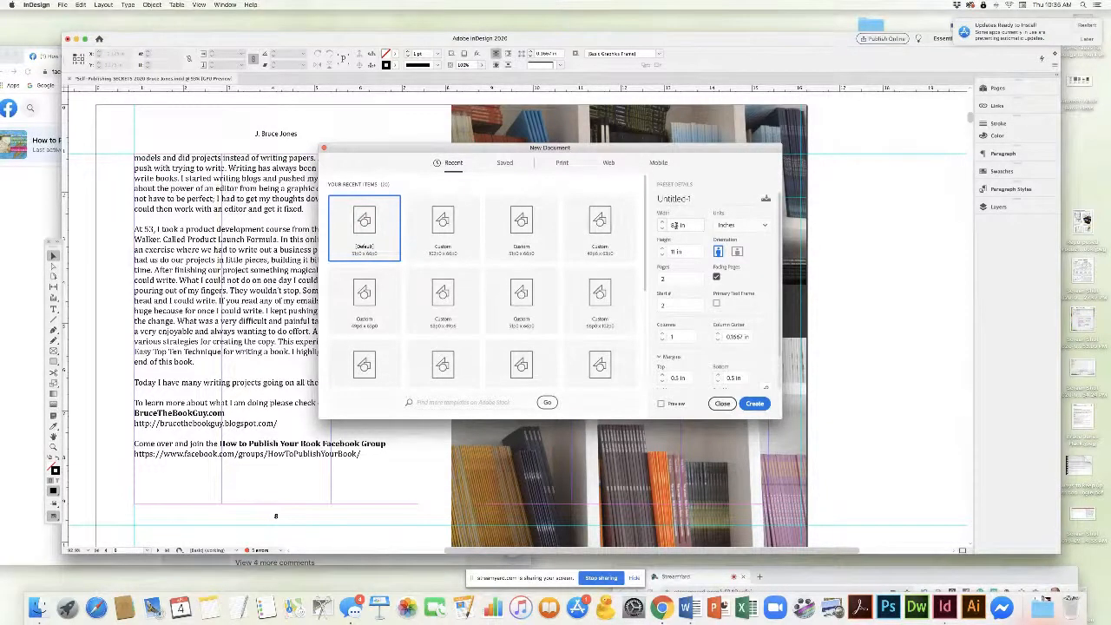
Step: Set the new document's page width, and set its height to 11.25 in
triple_click(676, 225)
drag(671, 251, 686, 251)
text(11.25)
Step: Set all four linked page margins to 0.125 in
scroll(682, 280, down, 2)
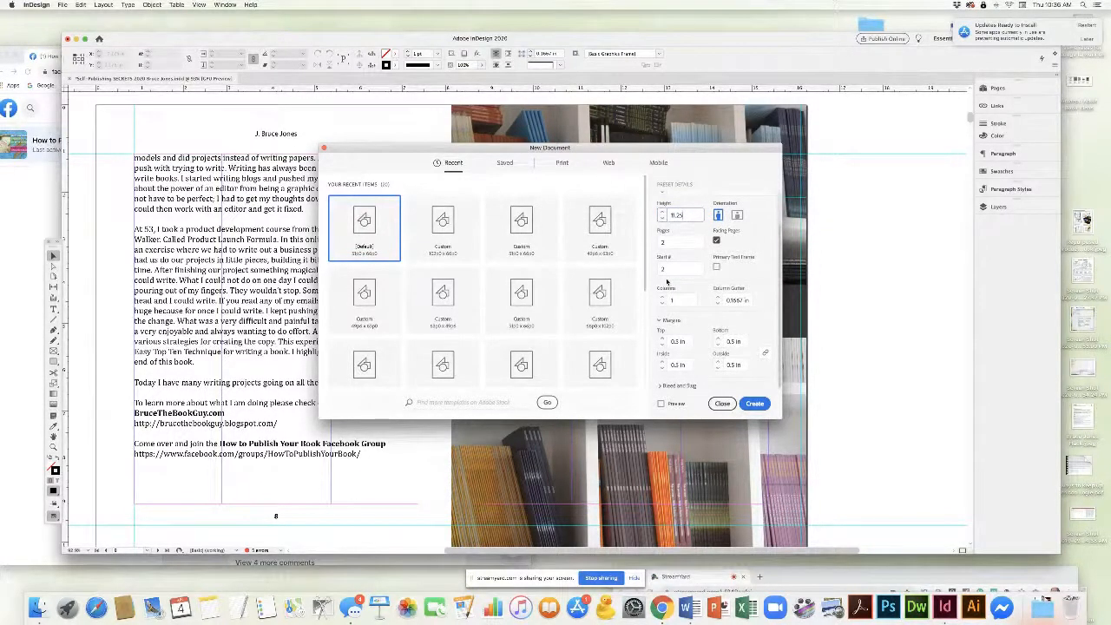
click(675, 342)
triple_click(675, 341)
text(3)
click(732, 341)
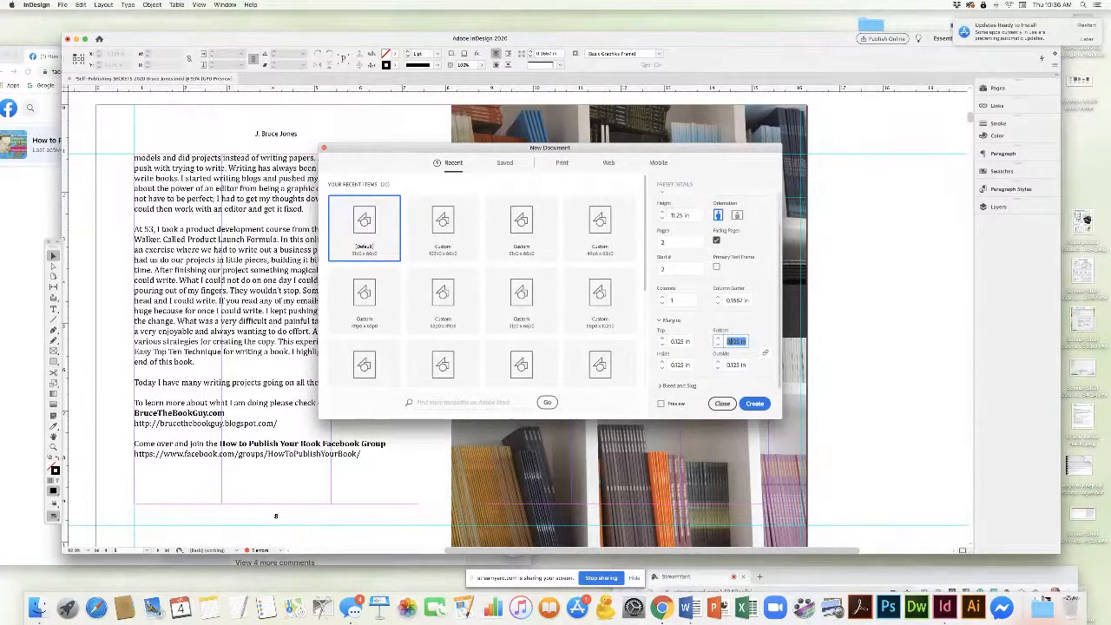
Step: Unlink the margins, set the inside margin to 0 and create the document
click(765, 352)
drag(669, 365, 692, 364)
text(0)
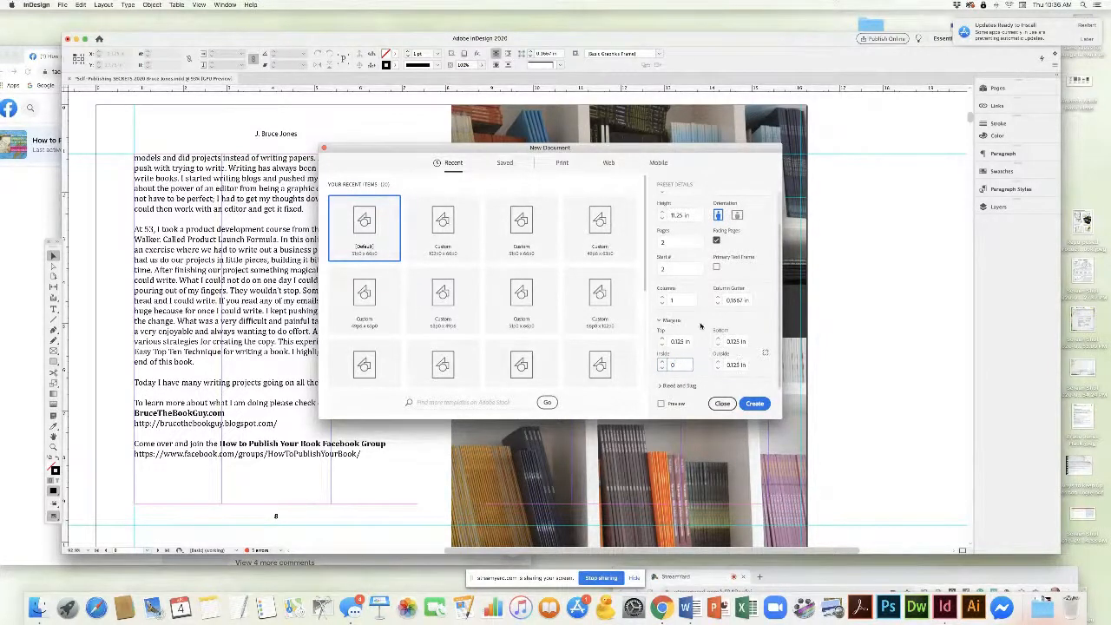
click(754, 405)
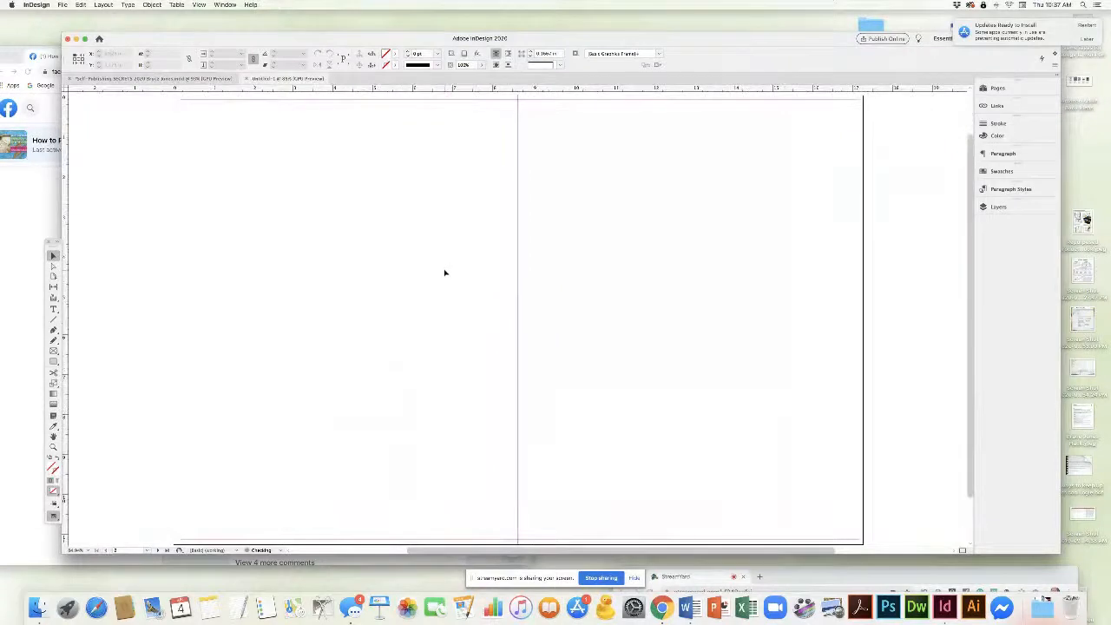
Step: Examine the margin lines at the outer corner and the spine of the new spread's second page
drag(538, 40, 524, 31)
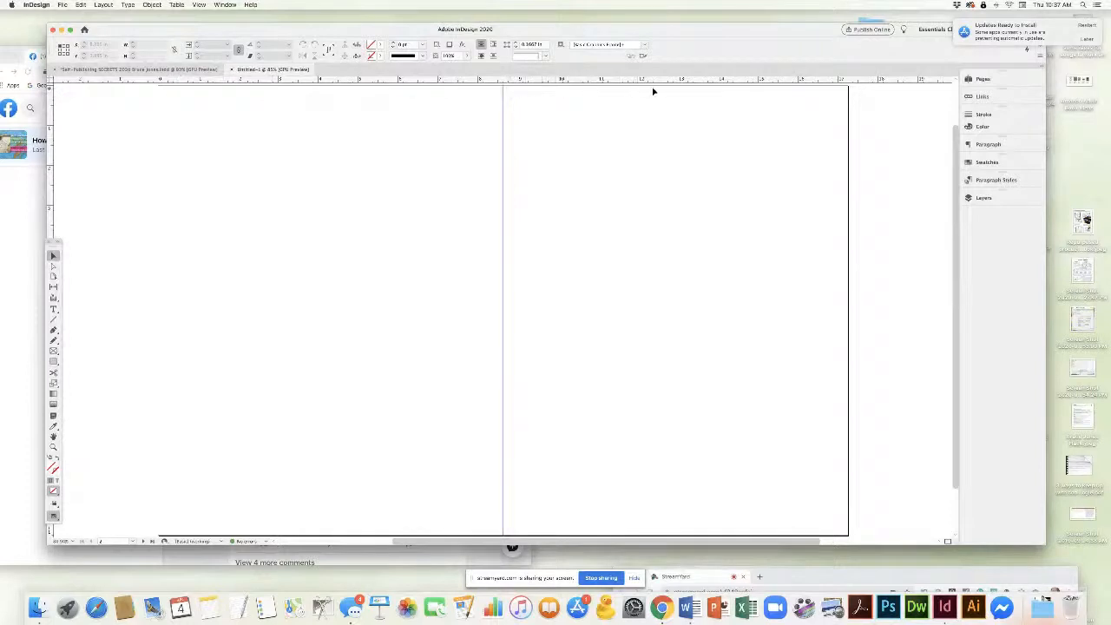
super+click(811, 103)
super+click(447, 177)
super+click(524, 208)
super+click(524, 208)
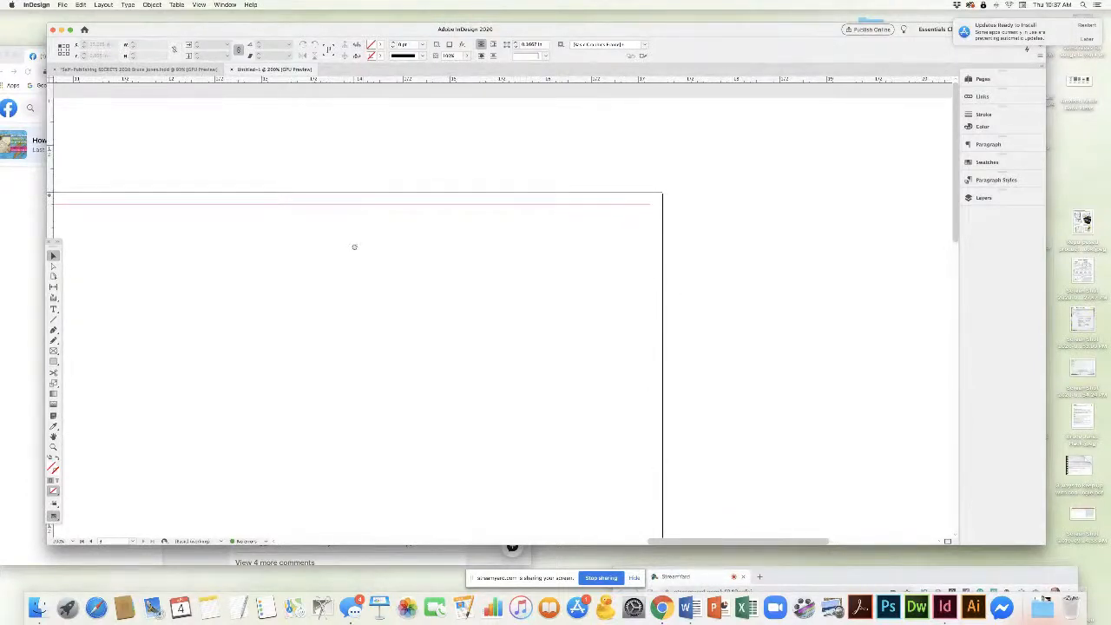
drag(354, 248, 620, 201)
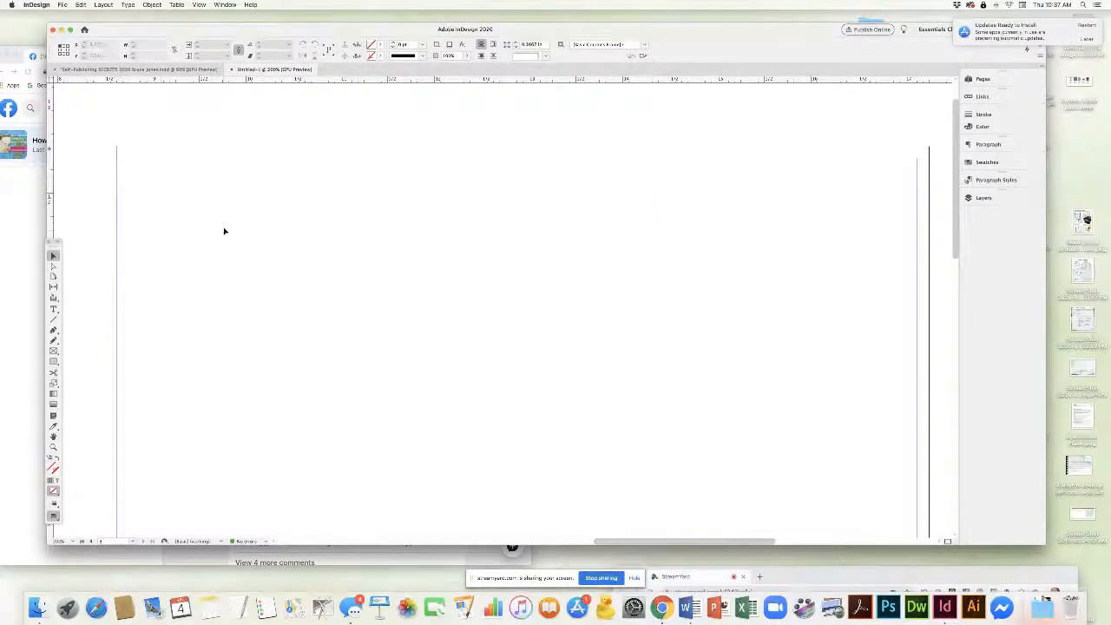
key(super+0)
drag(405, 206, 529, 208)
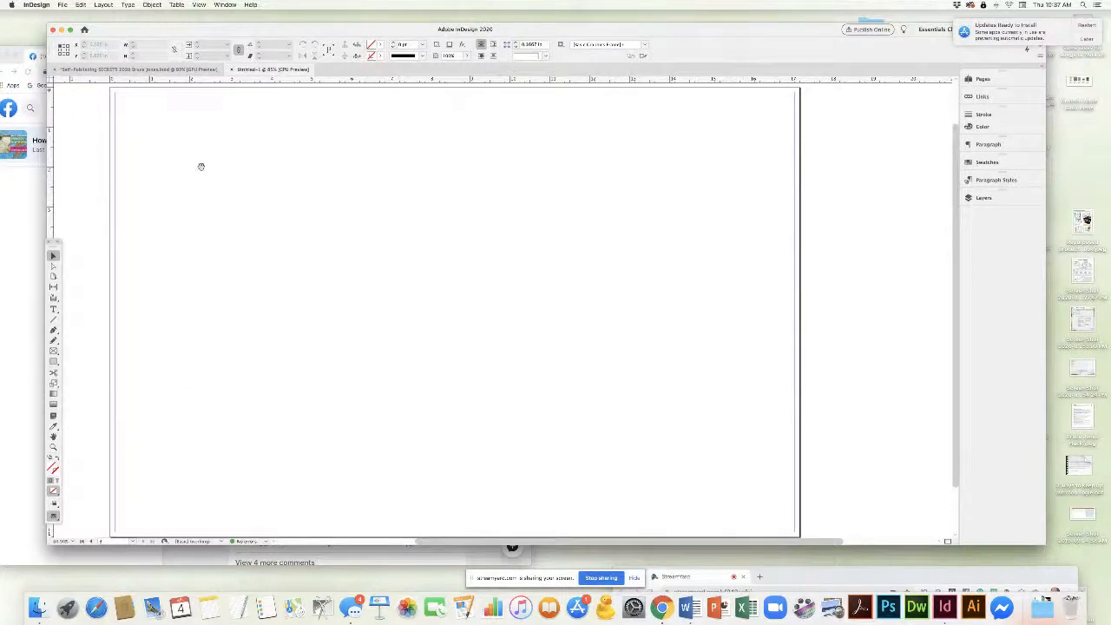
Step: Add a horizontal guide along the top margin and a vertical guide along the first page's outer margin, both at 0.125 in
super+click(183, 136)
super+click(360, 199)
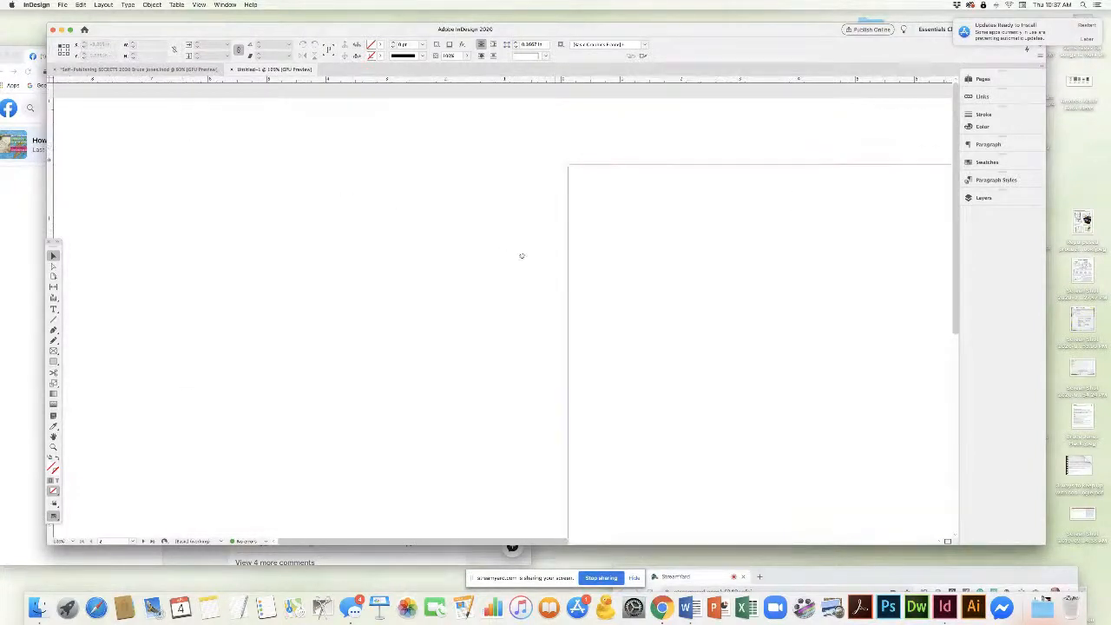
drag(521, 255, 235, 241)
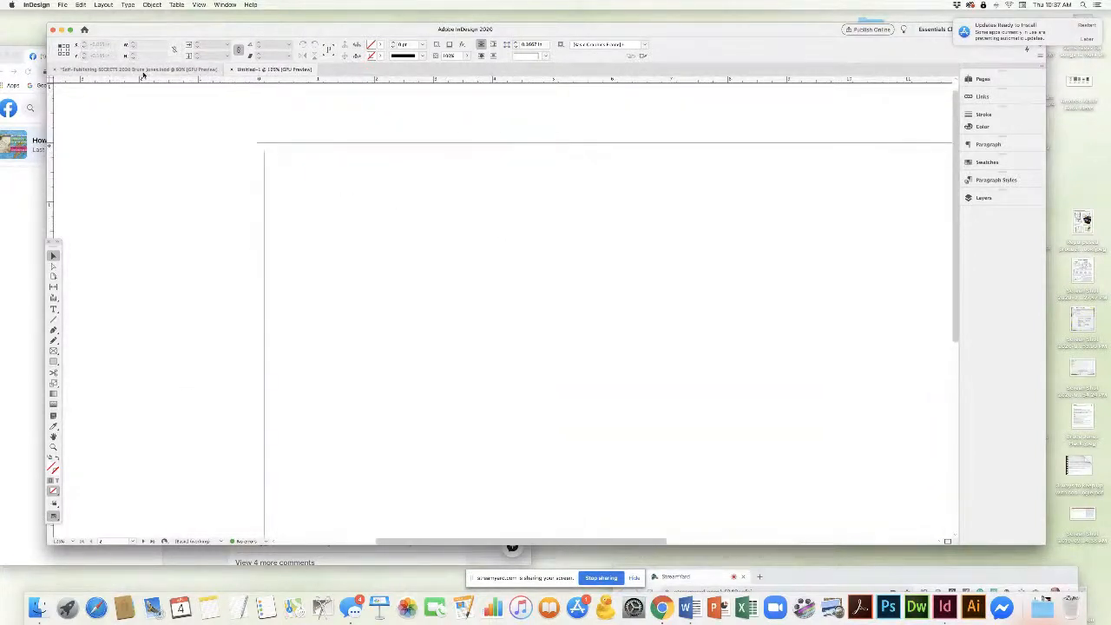
drag(231, 79, 217, 151)
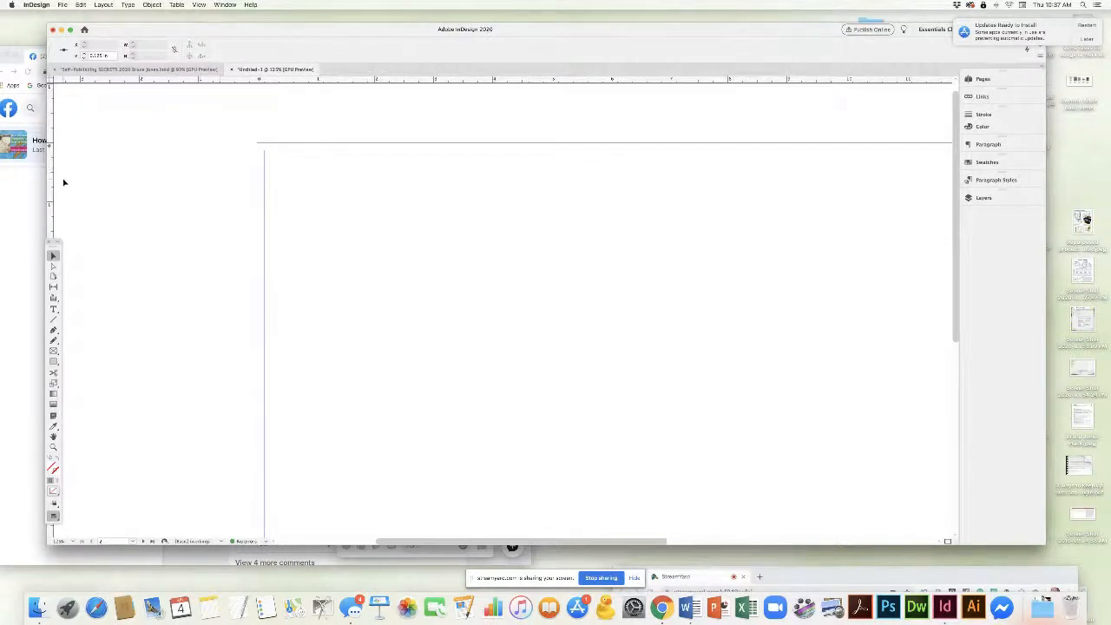
drag(51, 185, 265, 203)
Step: Add a vertical guide at 17.125 in along the outer margin of the second page
scroll(397, 249, right, 5)
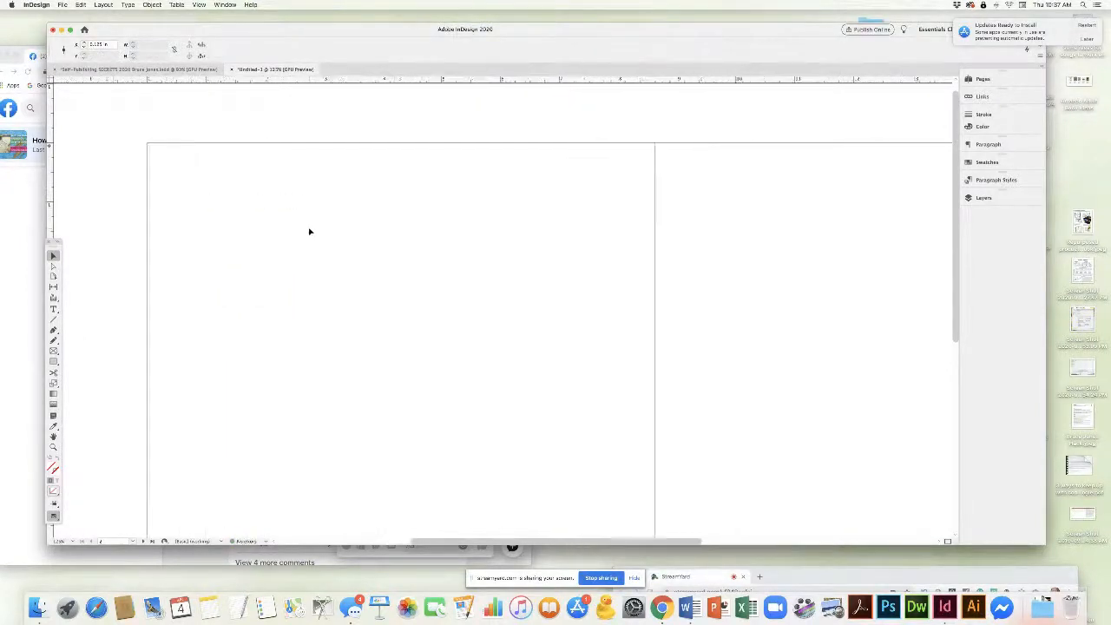
scroll(309, 230, right, 10)
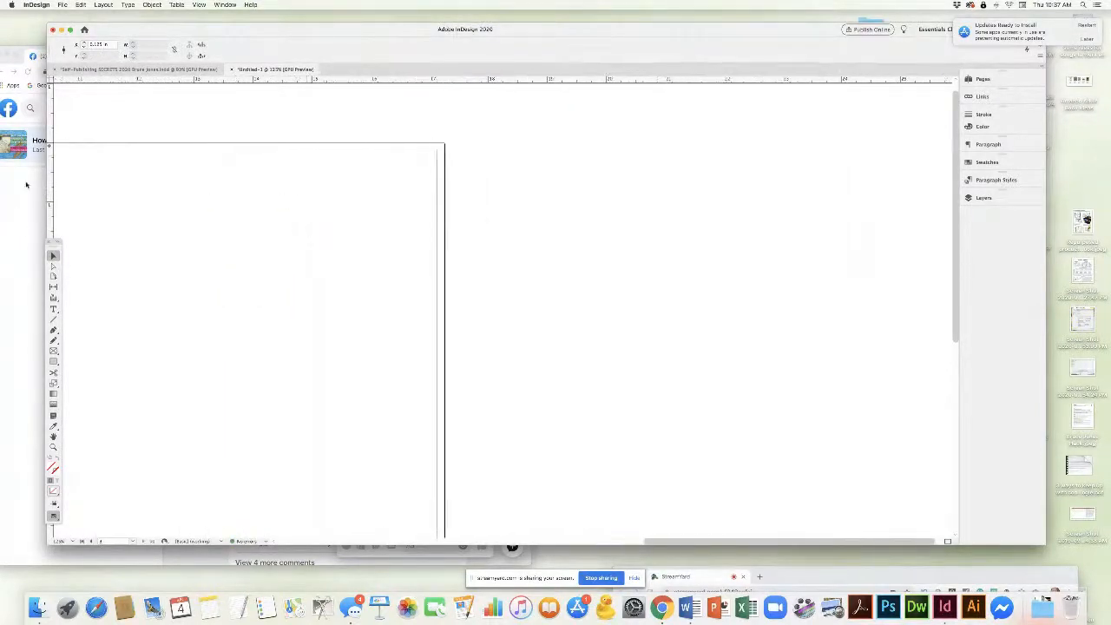
drag(52, 173, 438, 188)
Step: Add a horizontal guide across the spread along the bottom margin
scroll(496, 370, left, 5)
scroll(556, 301, down, 2)
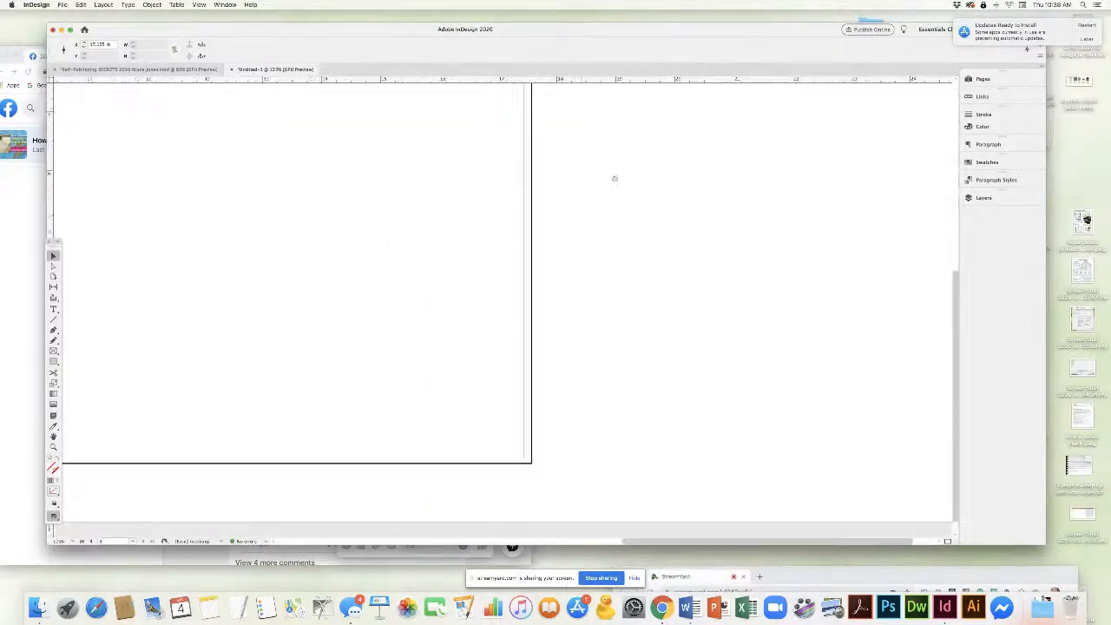
drag(476, 81, 675, 456)
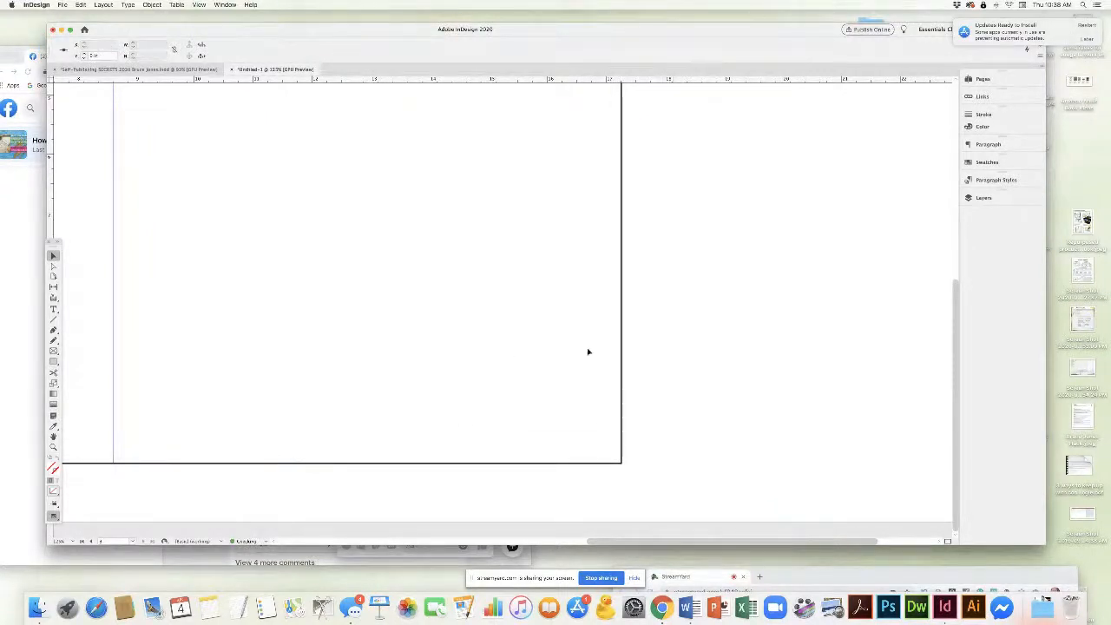
Step: Change the document's margins in the document setup, setting the inside margin to 0.5 in
key(super+0)
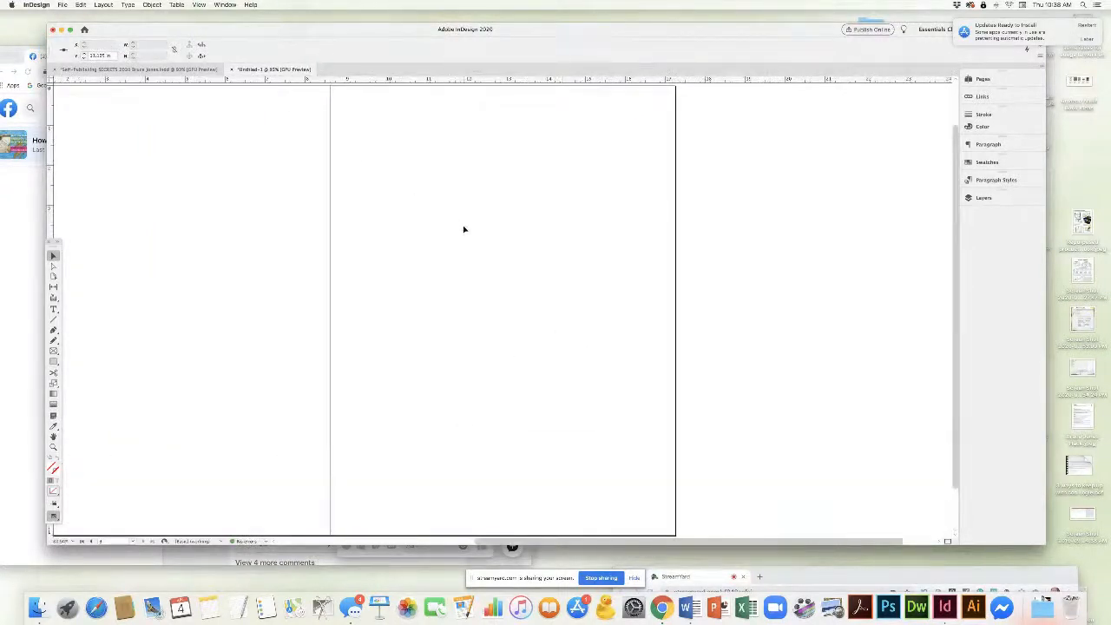
drag(457, 242, 605, 245)
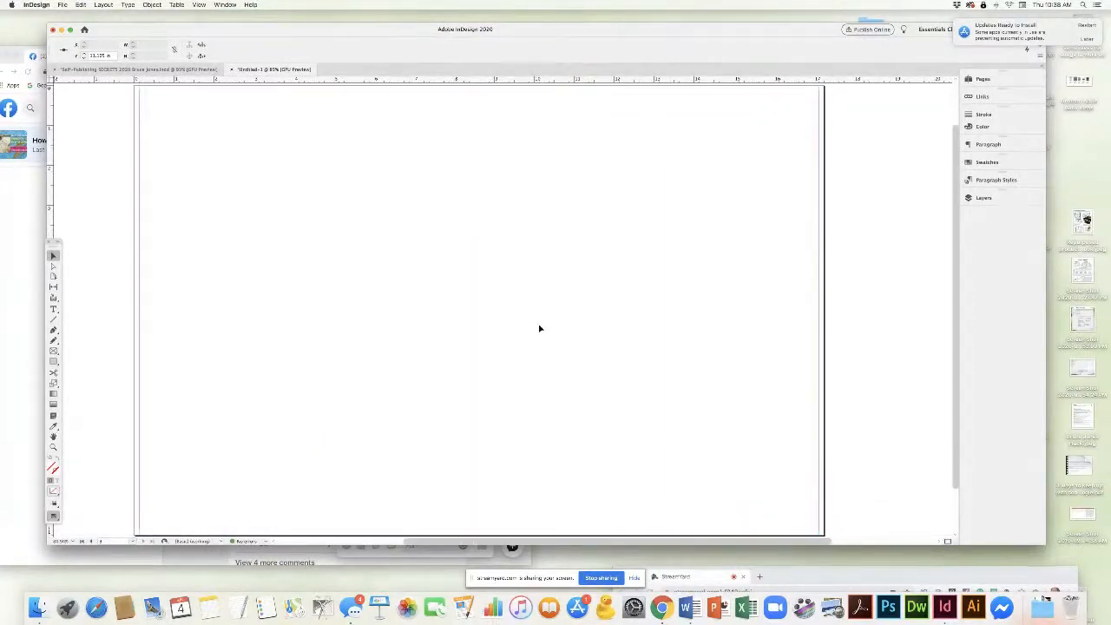
click(62, 5)
click(146, 324)
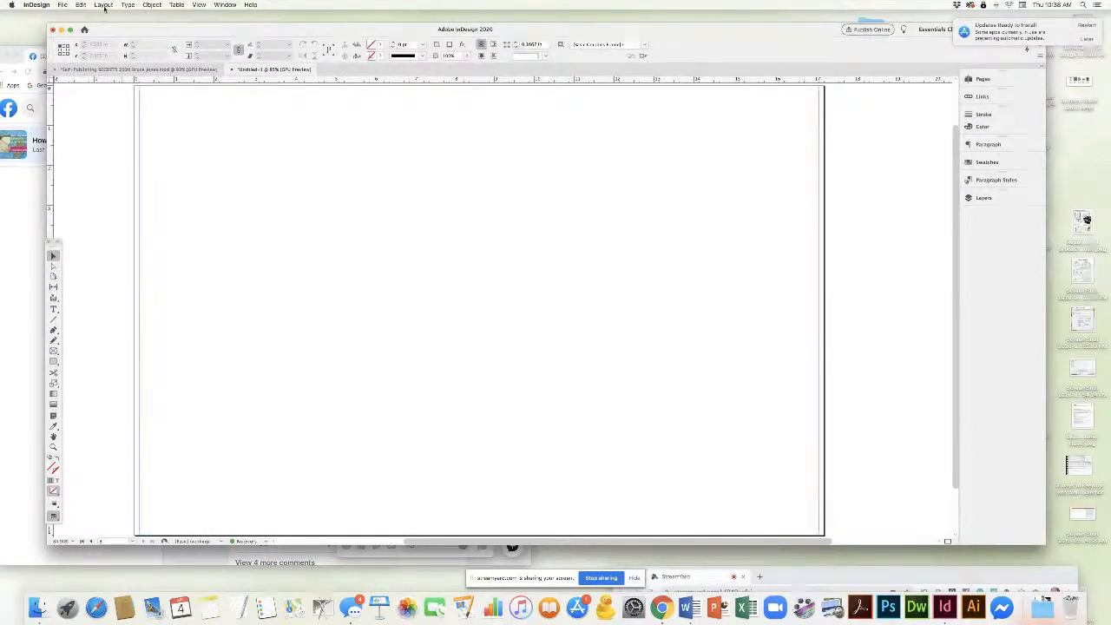
click(63, 5)
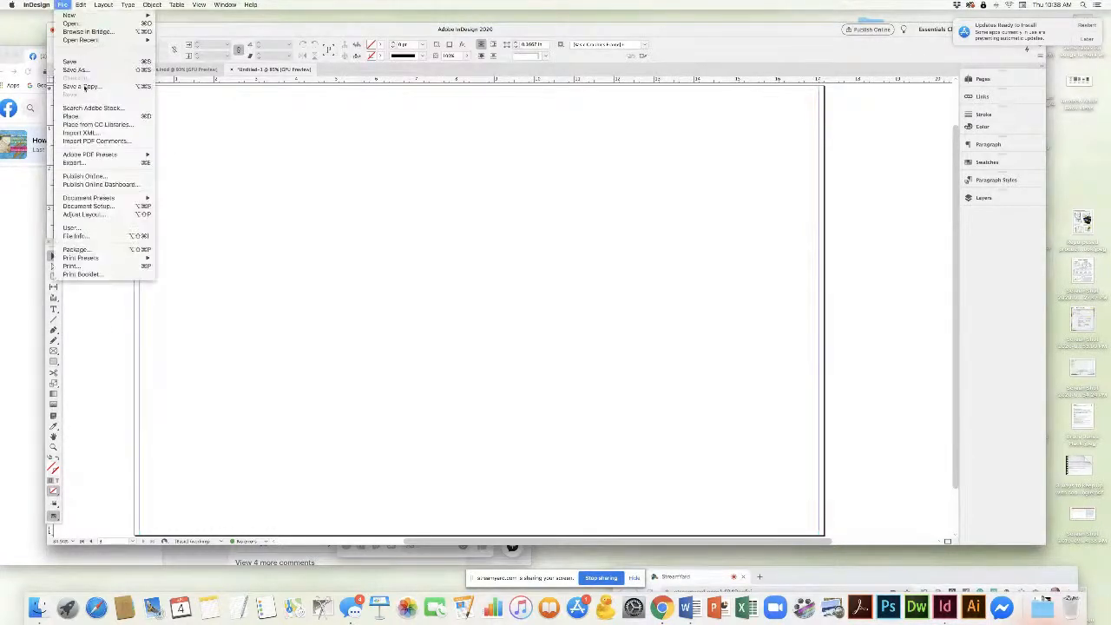
click(94, 207)
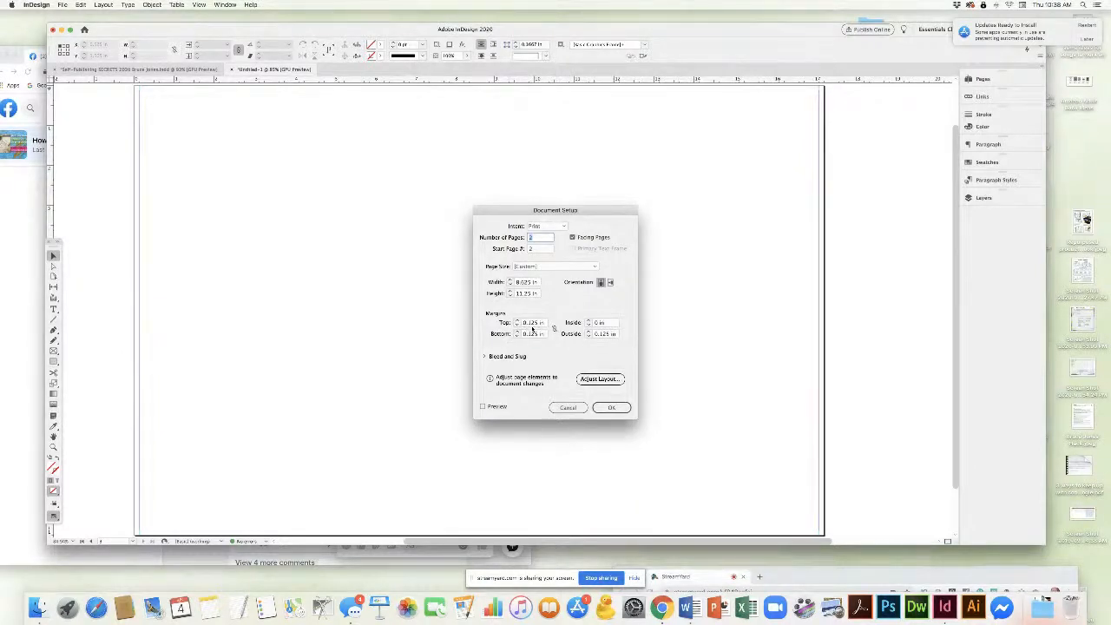
click(529, 324)
click(595, 323)
text(.5)
click(533, 335)
click(612, 408)
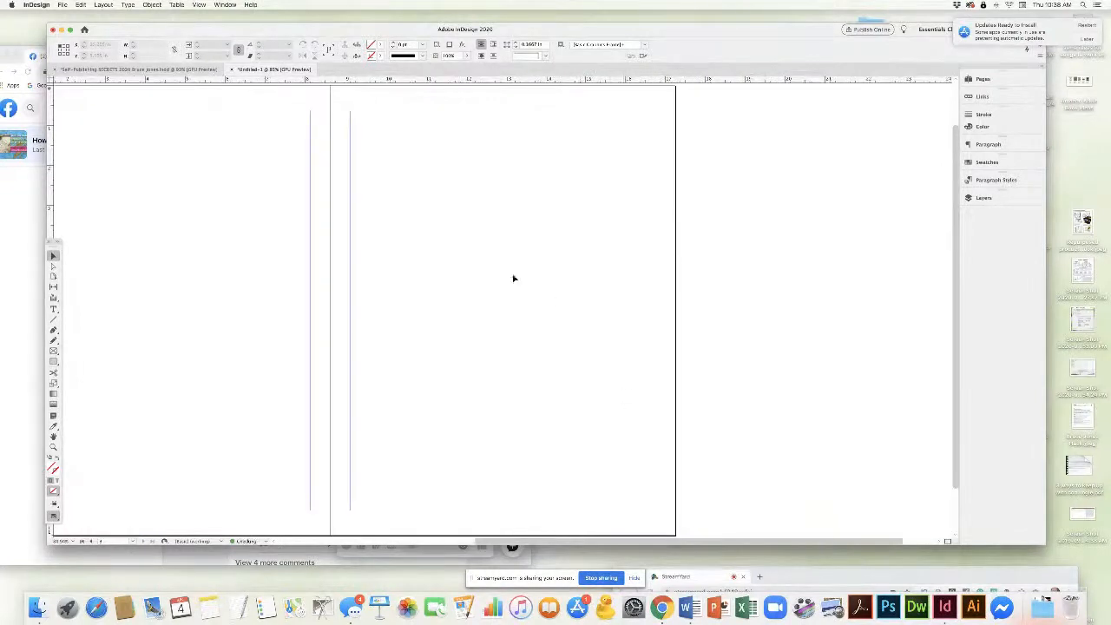
Step: Examine the new margins against the trim guides at the second page's outer corner and along the spine
drag(504, 273, 667, 273)
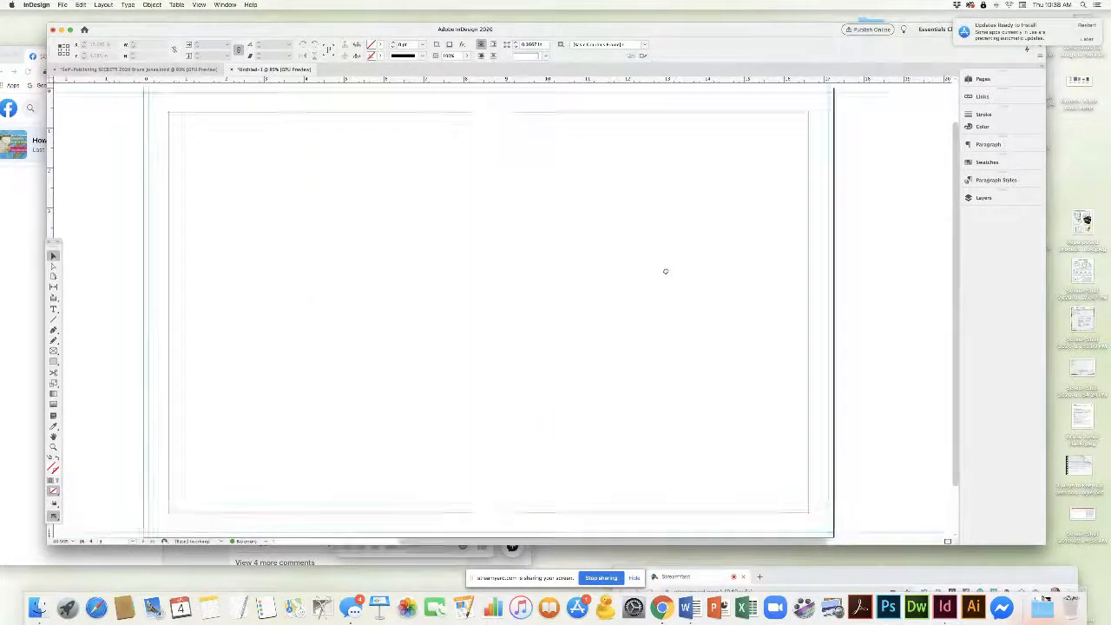
super+click(769, 130)
super+click(451, 262)
scroll(441, 251, left, 3)
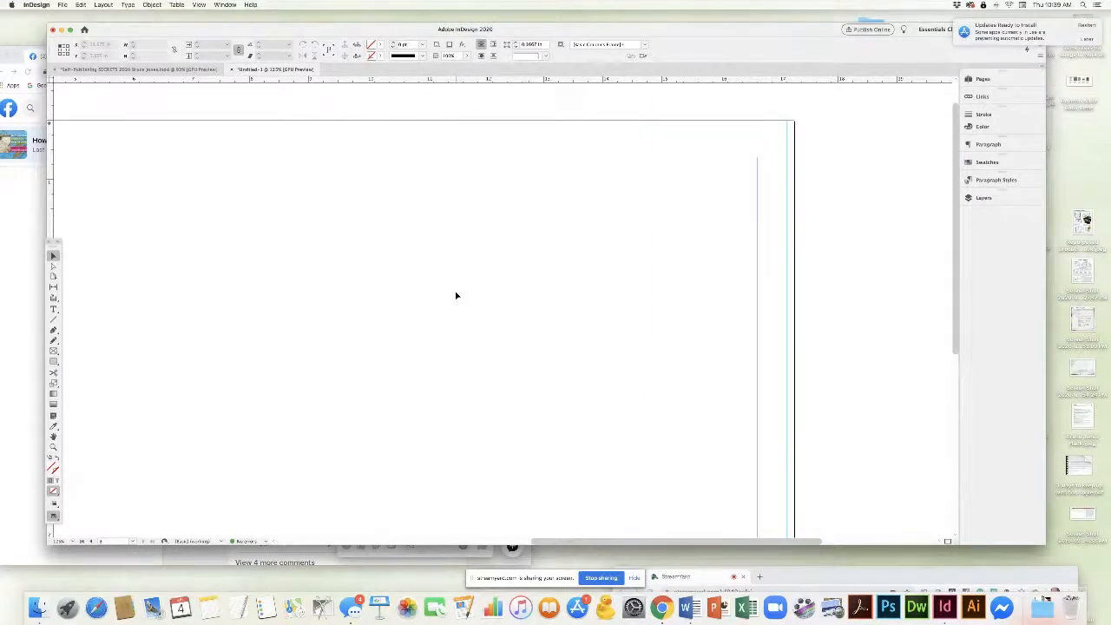
key(super+minus)
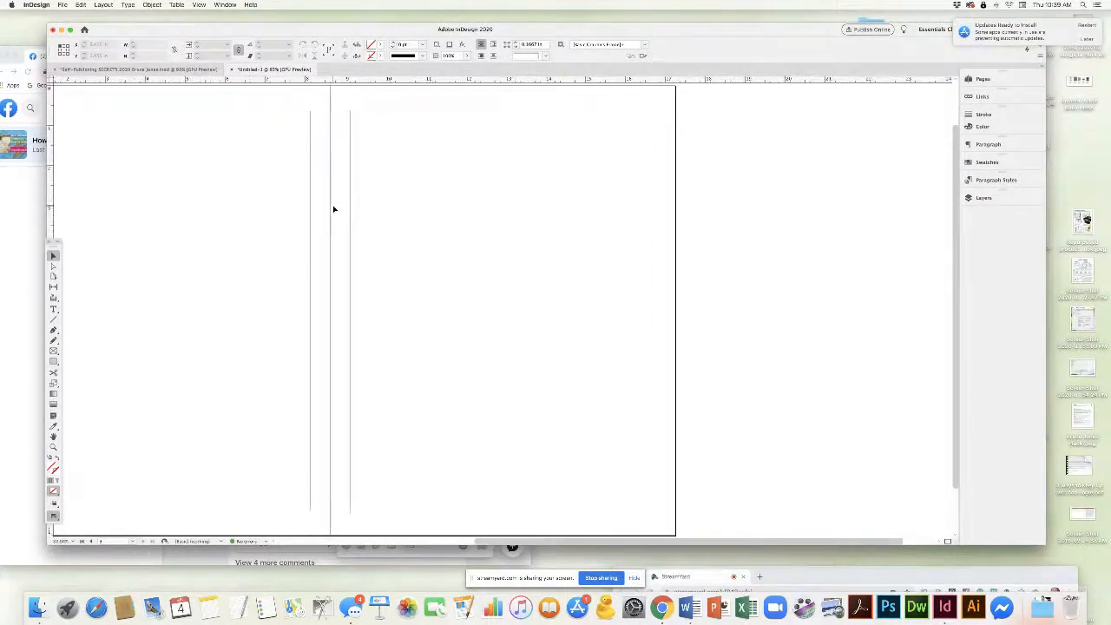
scroll(380, 205, left, 5)
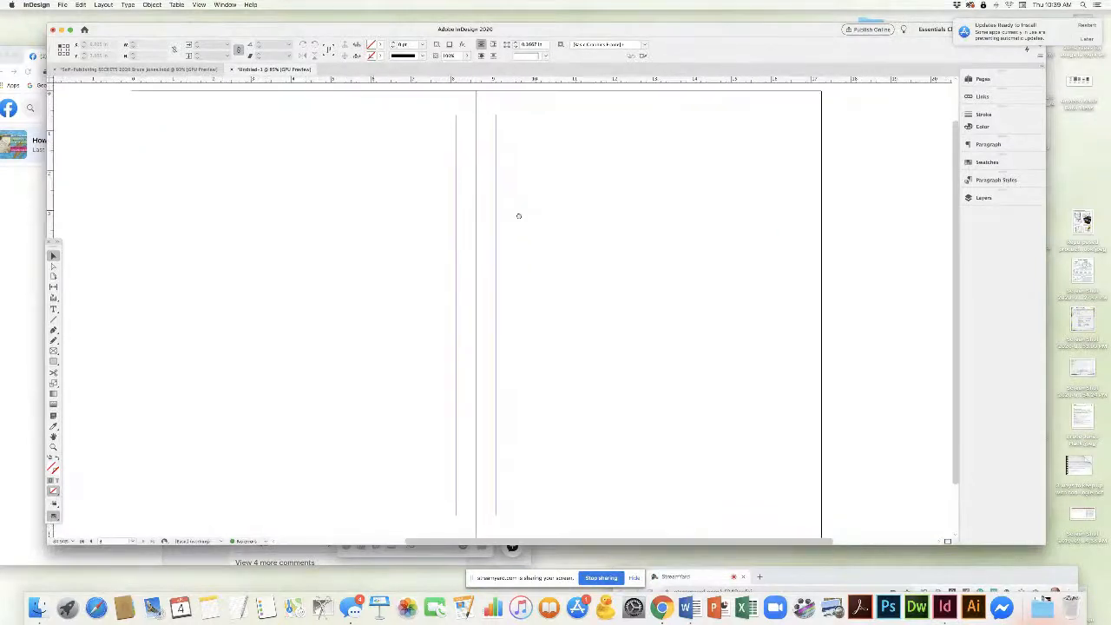
Step: Save the document as "page with bleeds" in the 4-8 Books with Bleeds folder inside Documents
click(61, 5)
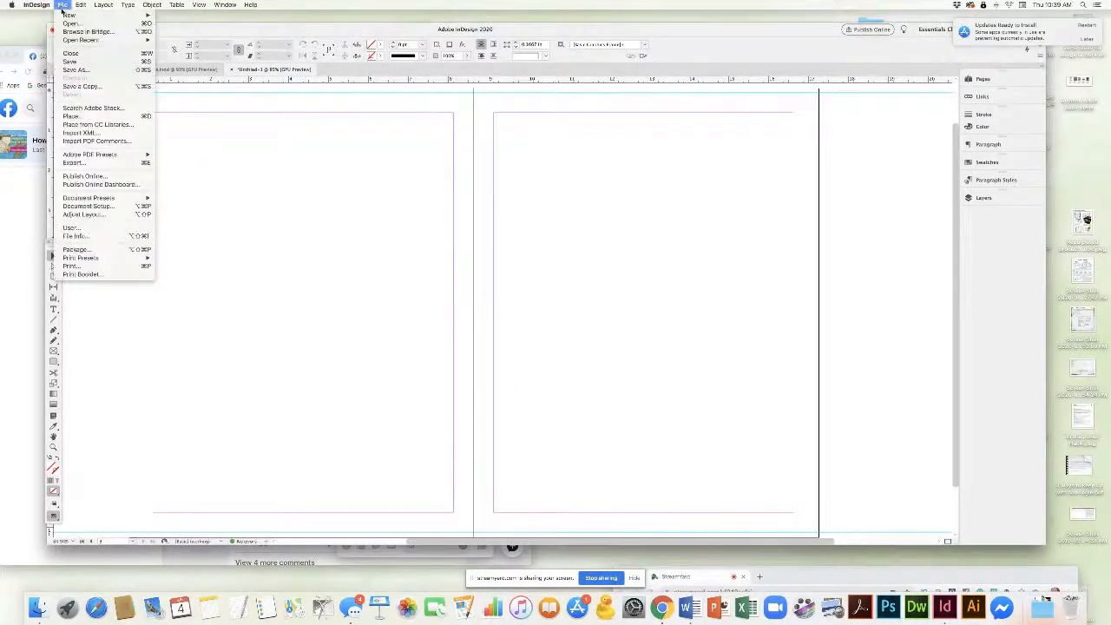
click(67, 69)
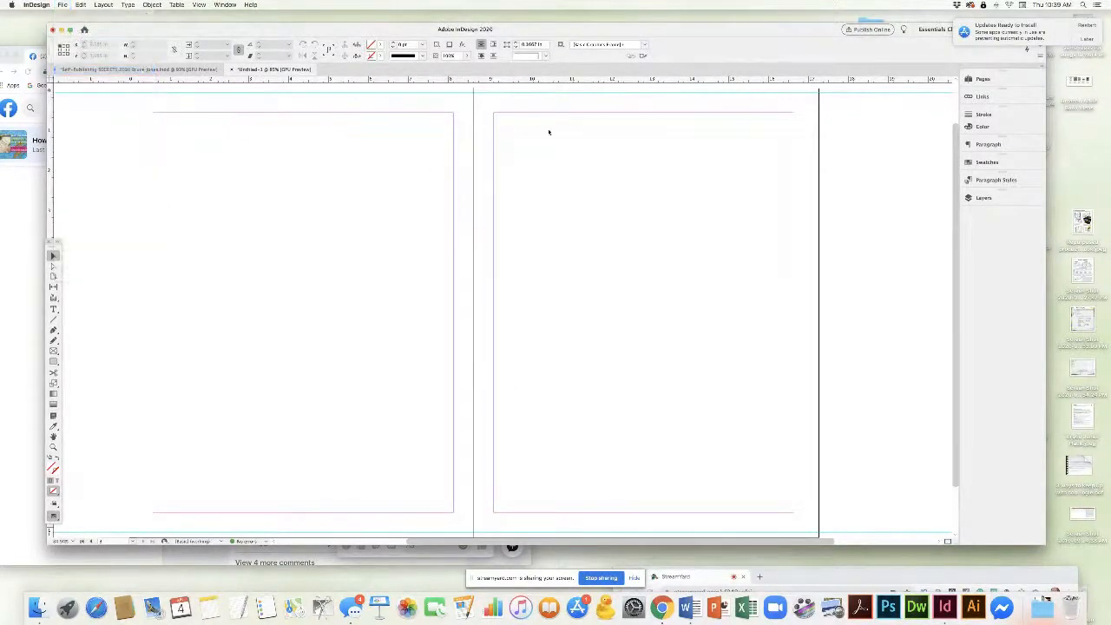
click(545, 131)
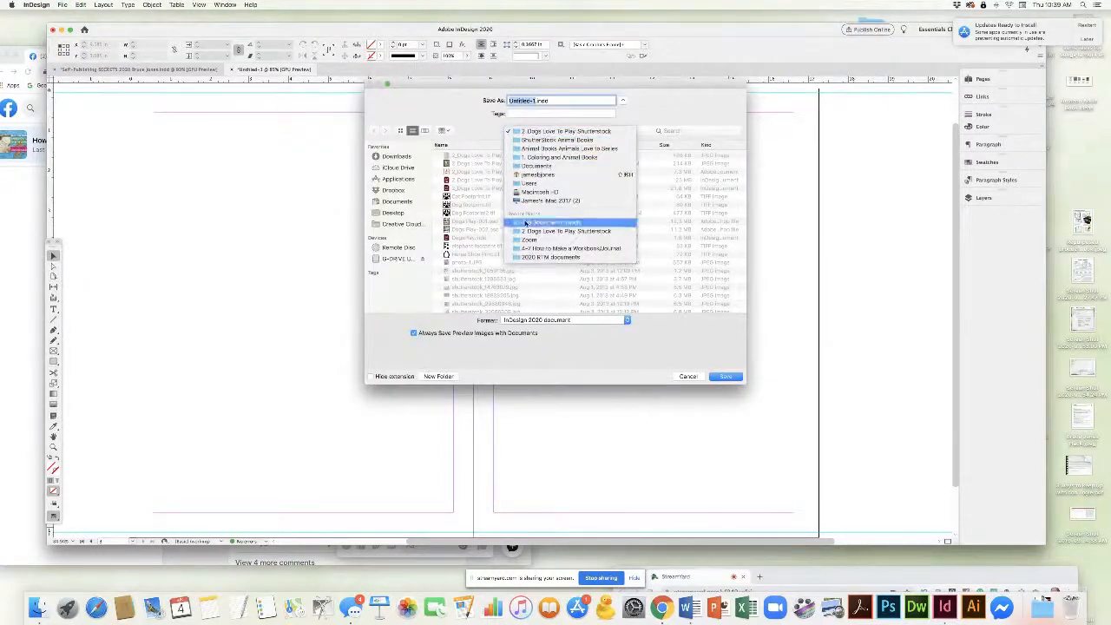
click(537, 165)
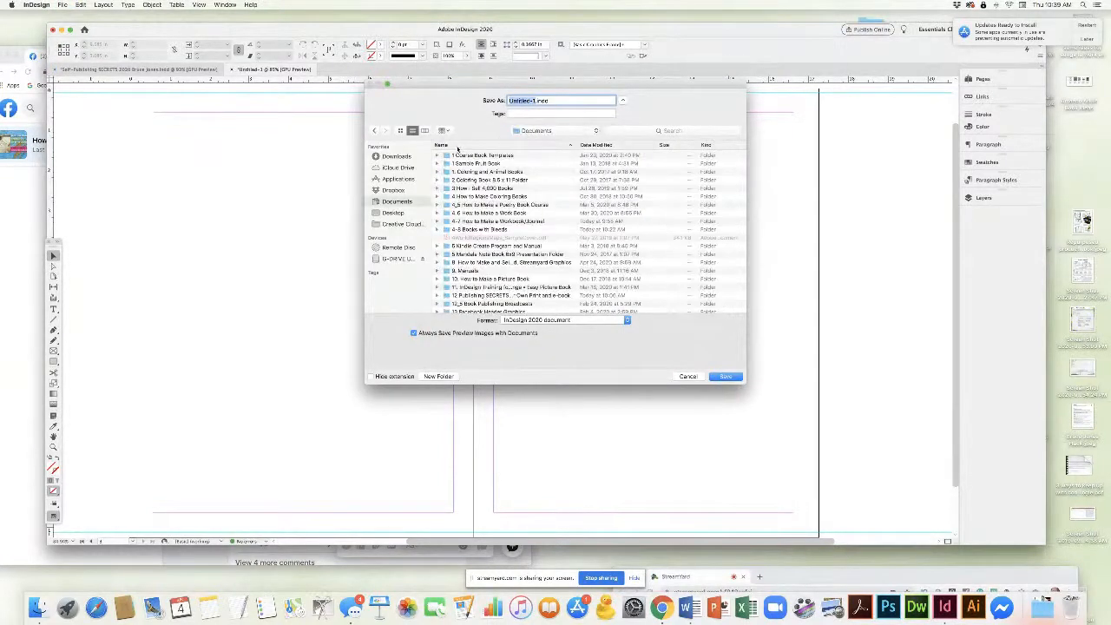
double_click(477, 229)
triple_click(534, 101)
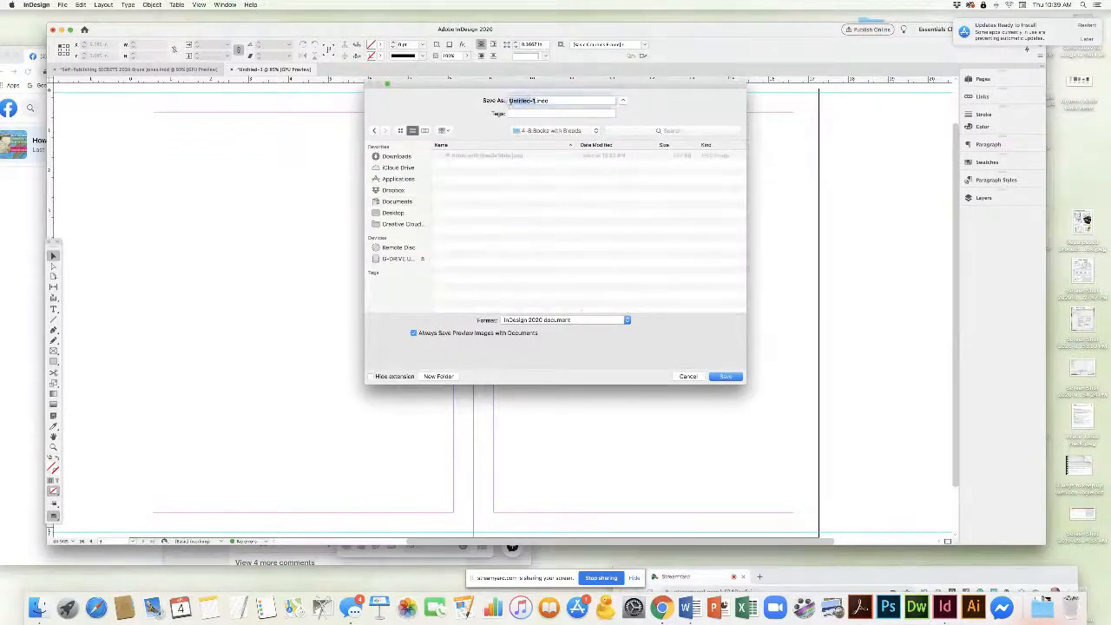
text(pag)
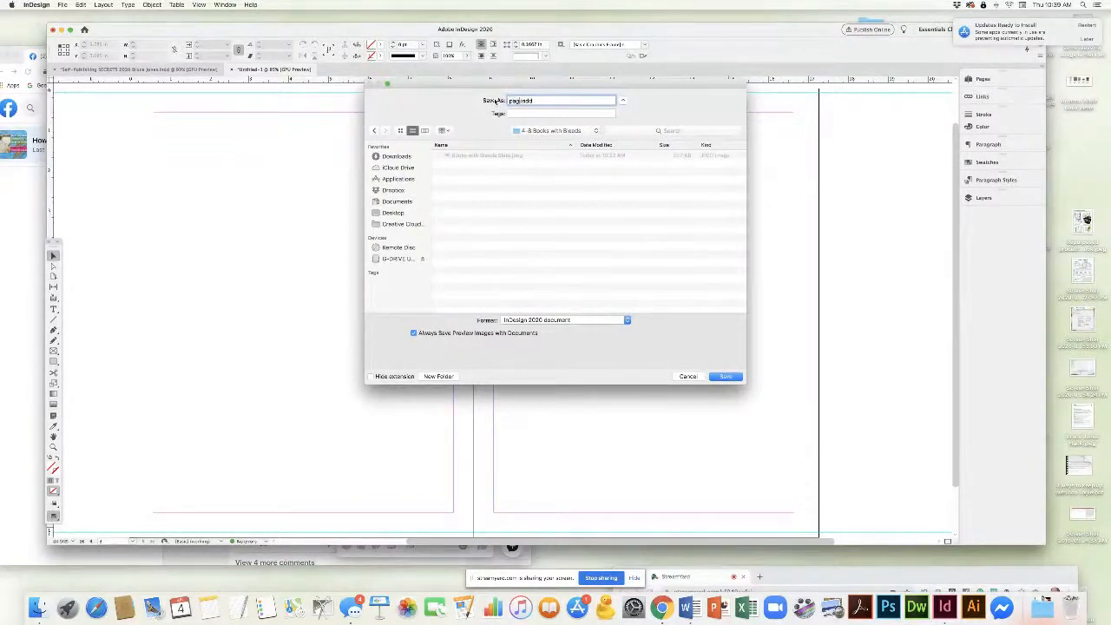
text(e with bleed)
key(Return)
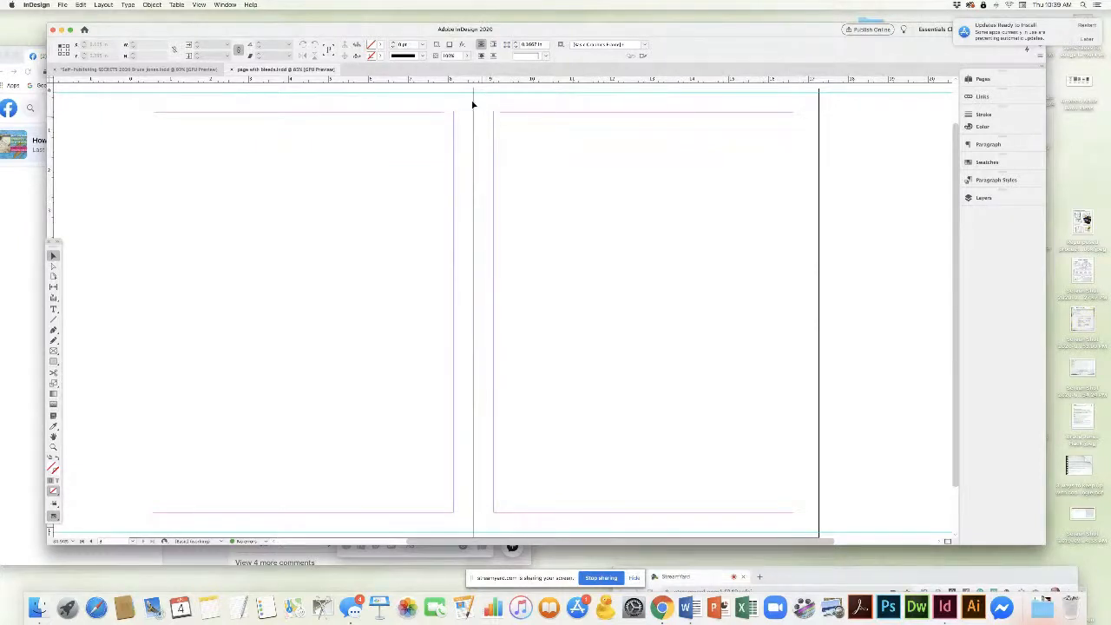
Step: Move the ruler zero point to the spine at the height of the top margin and check the document setup
drag(50, 80, 481, 114)
click(62, 5)
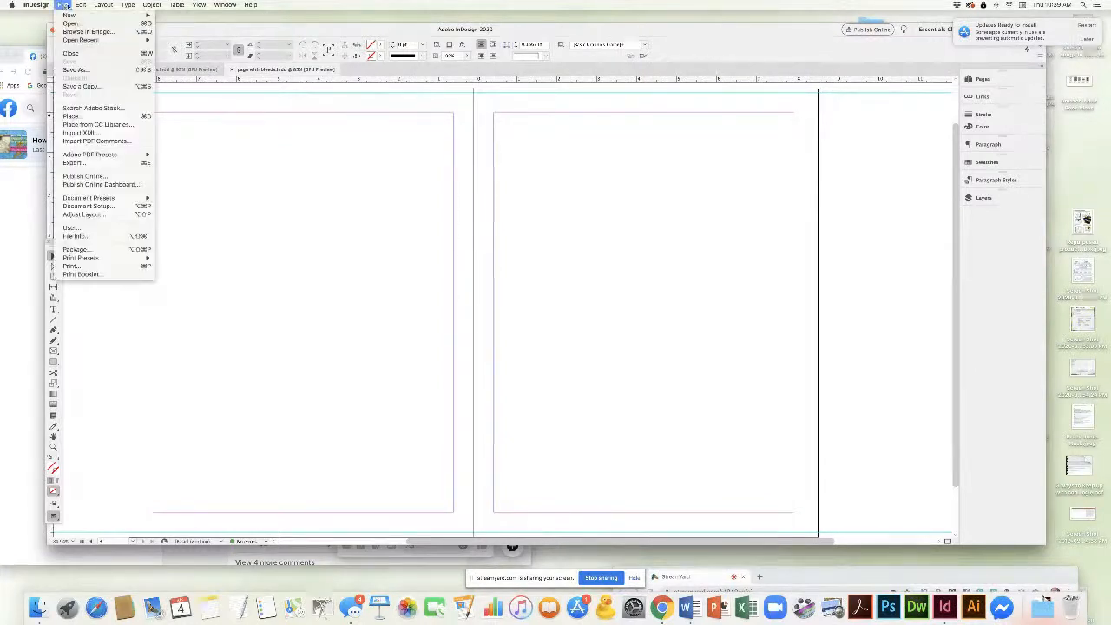
click(94, 206)
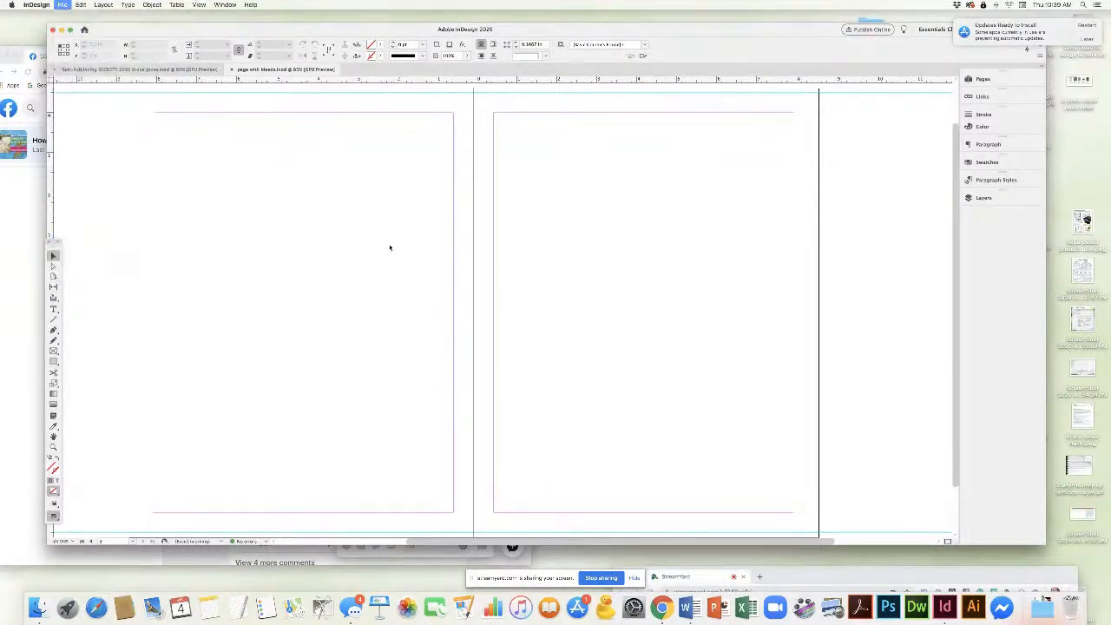
click(624, 410)
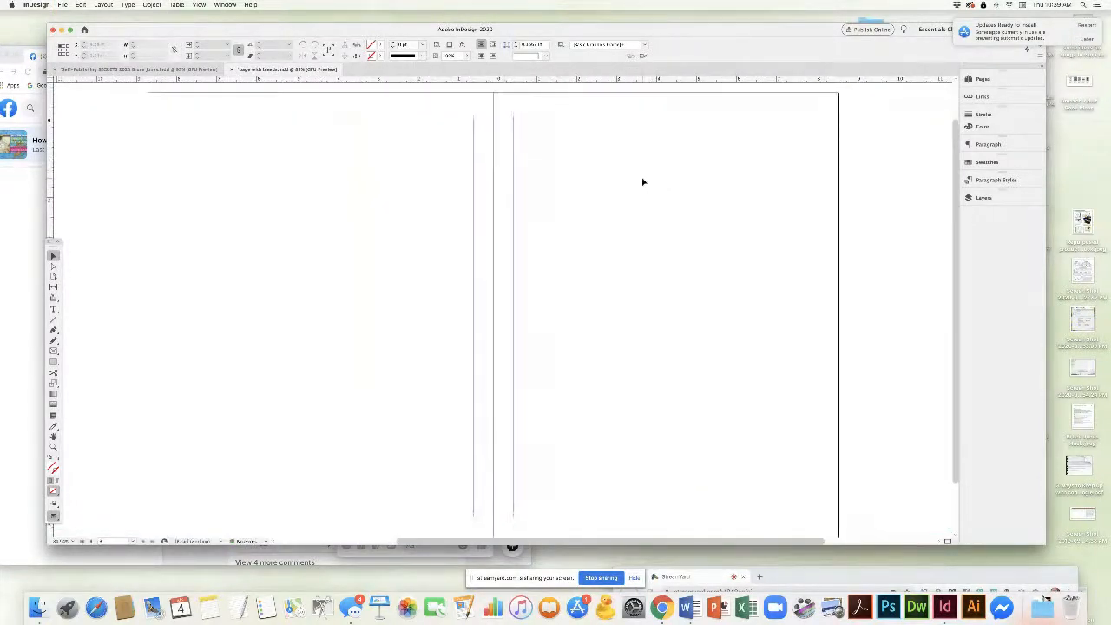
Step: Place the IMG_9559 beach JPEG from the Napatree Point KDP book folder in Documents onto the spread
click(62, 5)
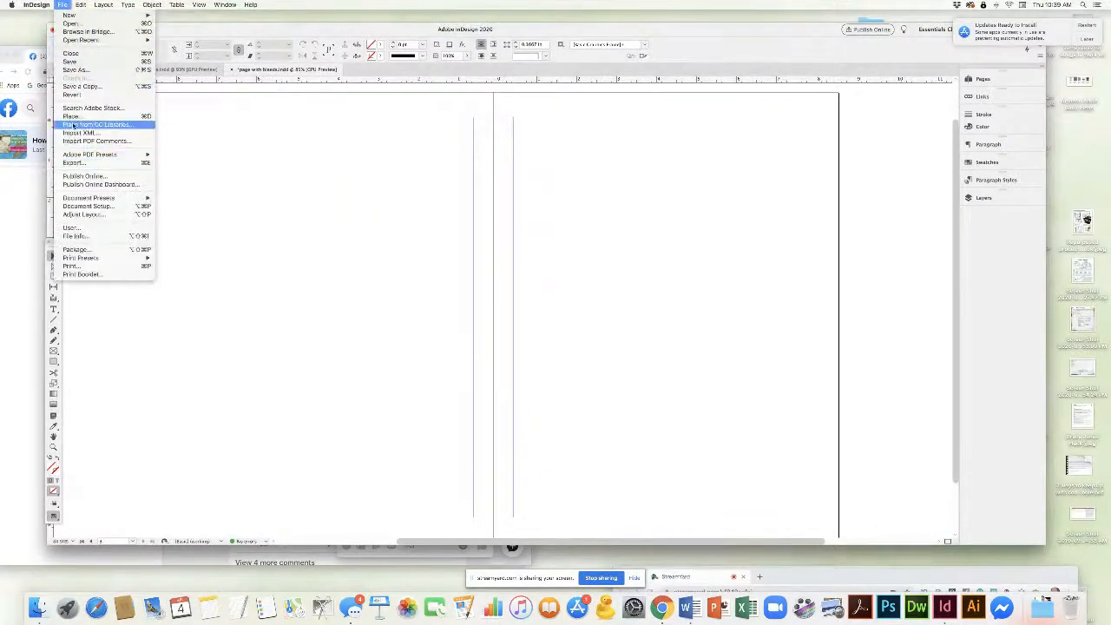
click(76, 117)
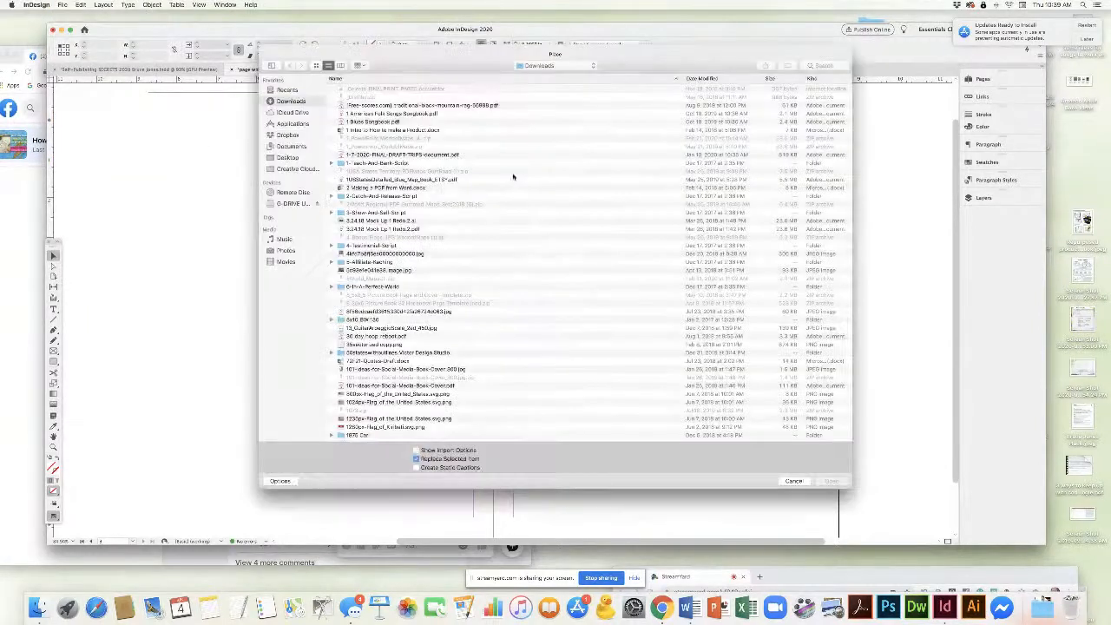
click(537, 67)
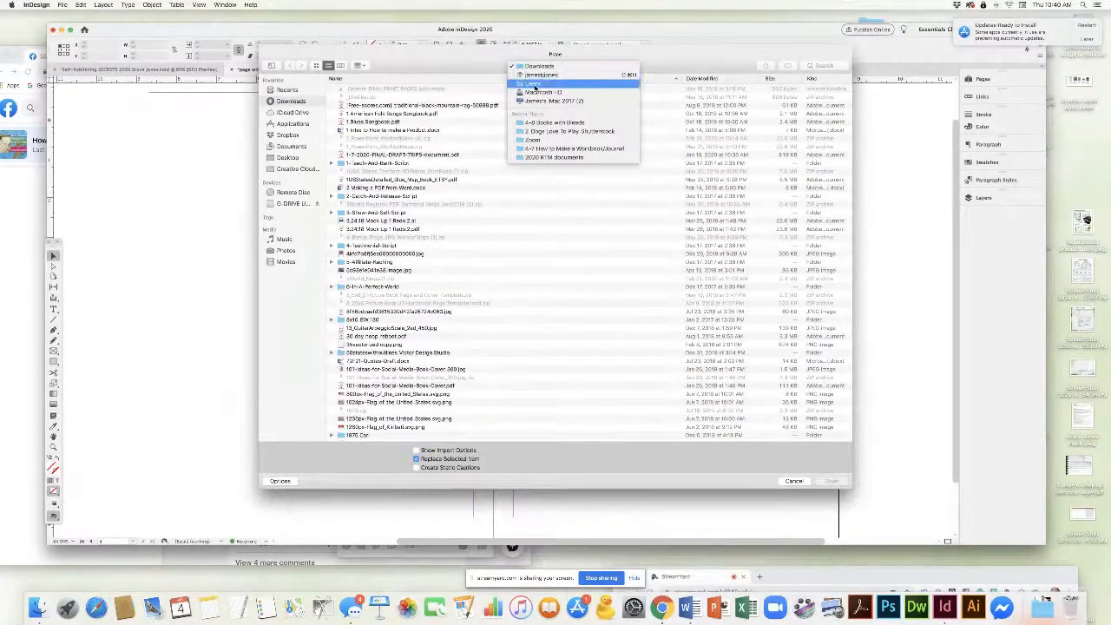
click(304, 143)
click(303, 145)
scroll(418, 256, down, 5)
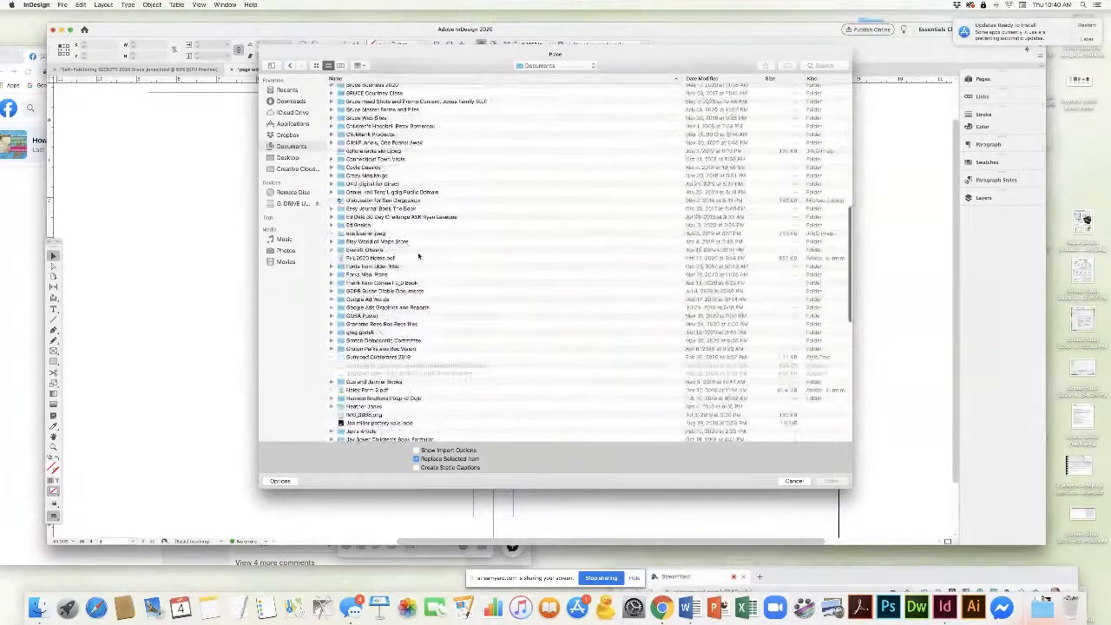
scroll(392, 293, down, 5)
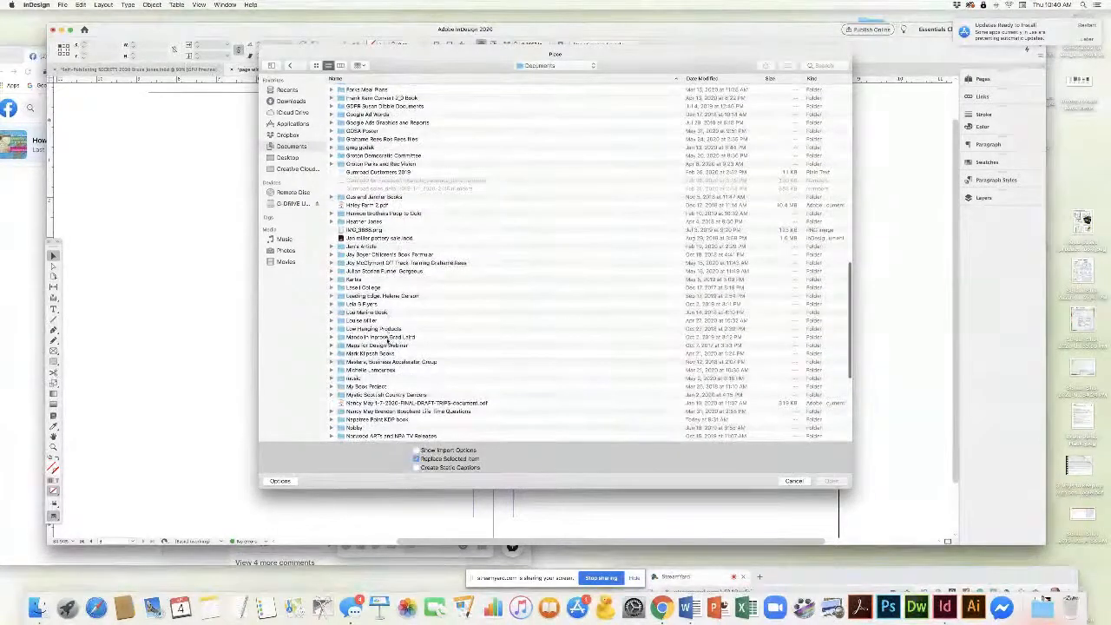
click(367, 420)
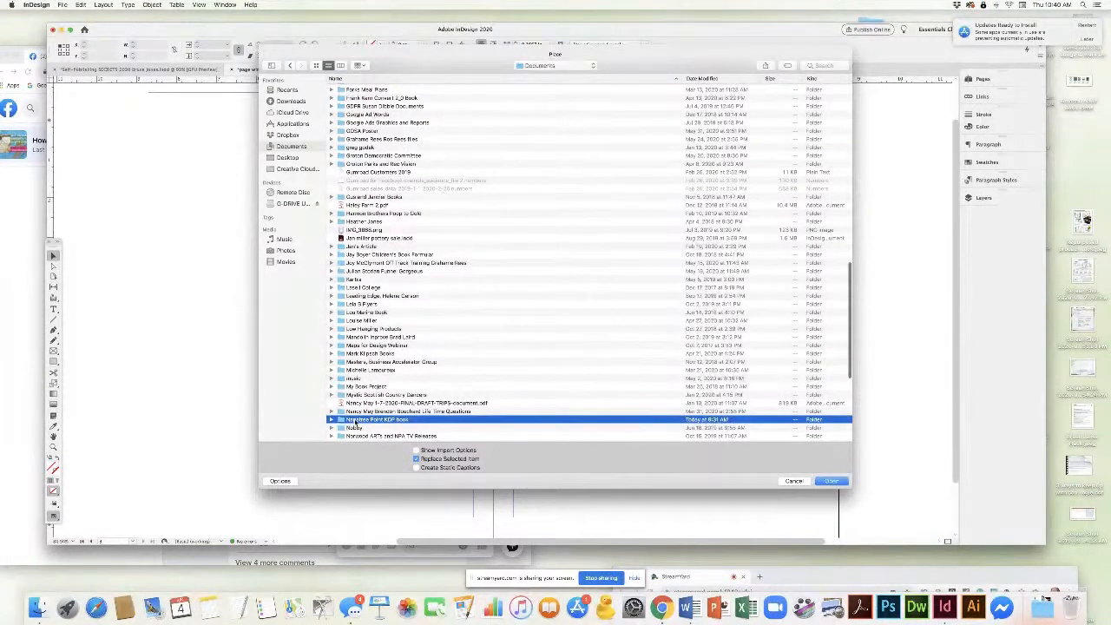
double_click(354, 421)
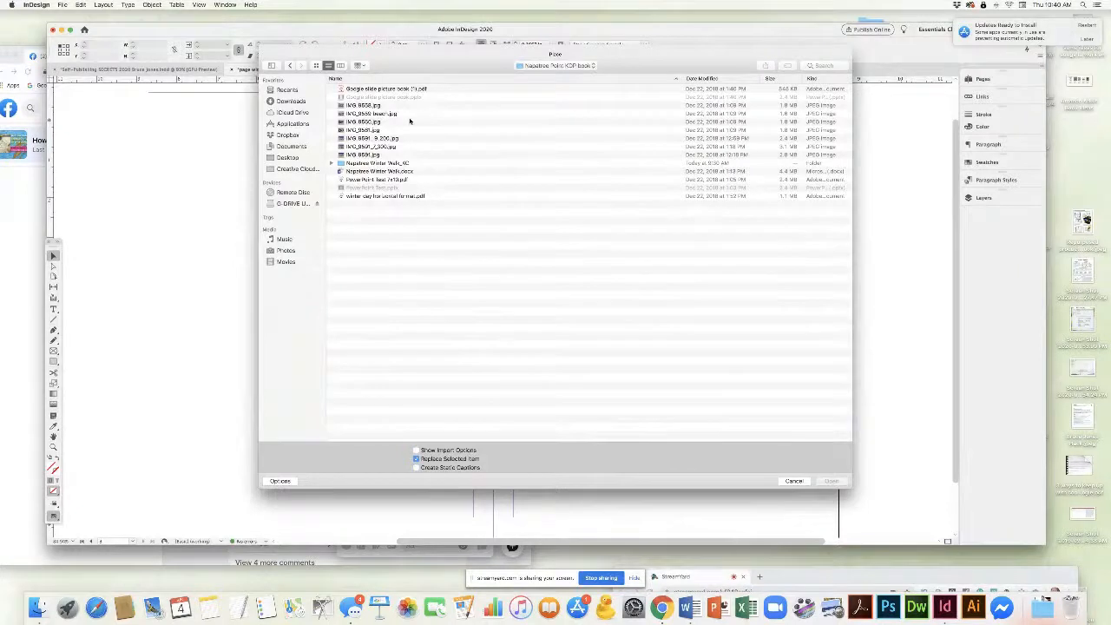
double_click(363, 114)
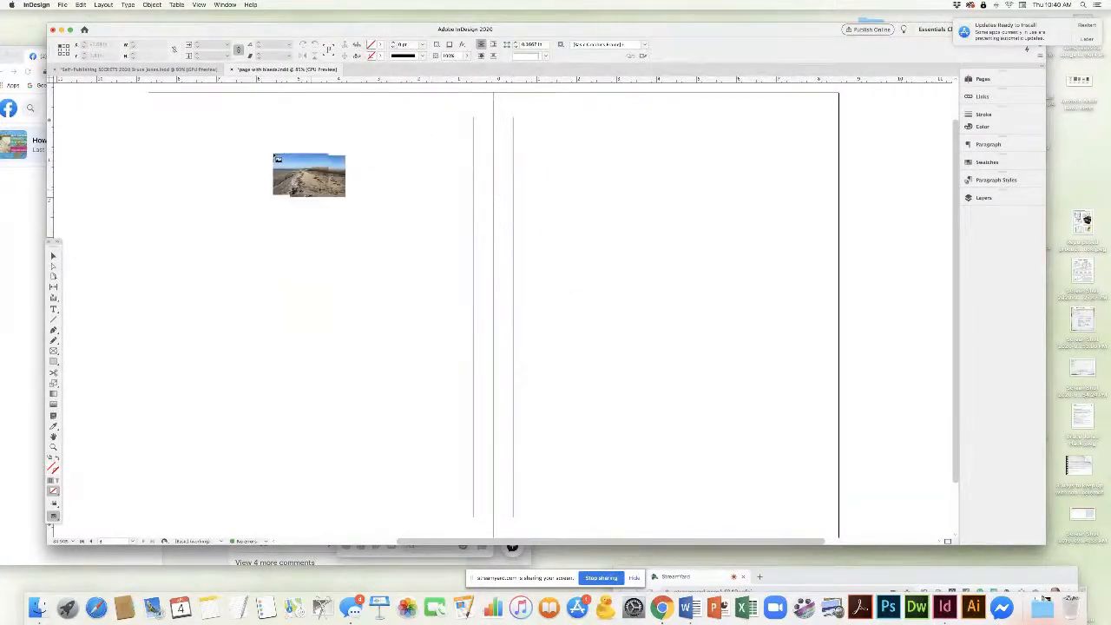
click(225, 150)
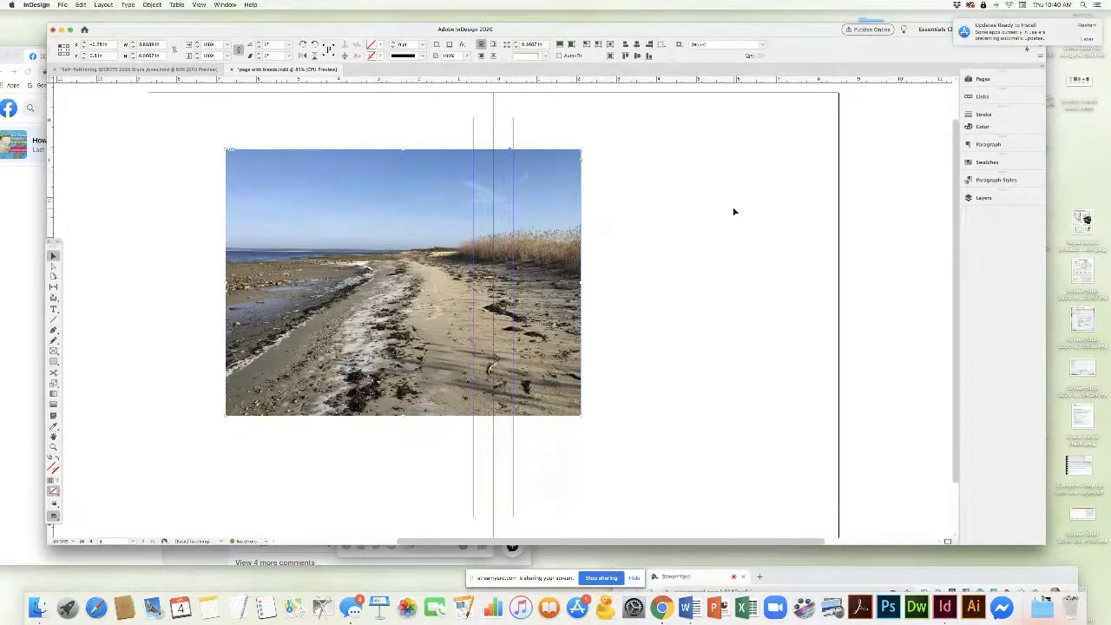
Step: Move the beach photo to the trim guides at the second page's top outer corner
drag(724, 218, 653, 258)
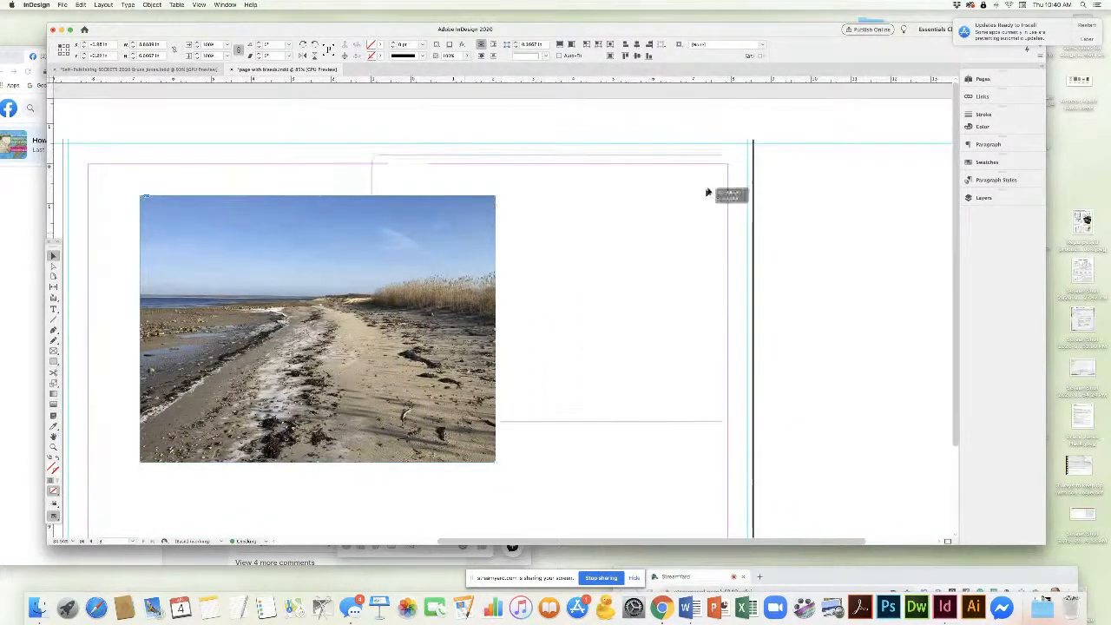
drag(715, 186, 727, 176)
super+click(716, 182)
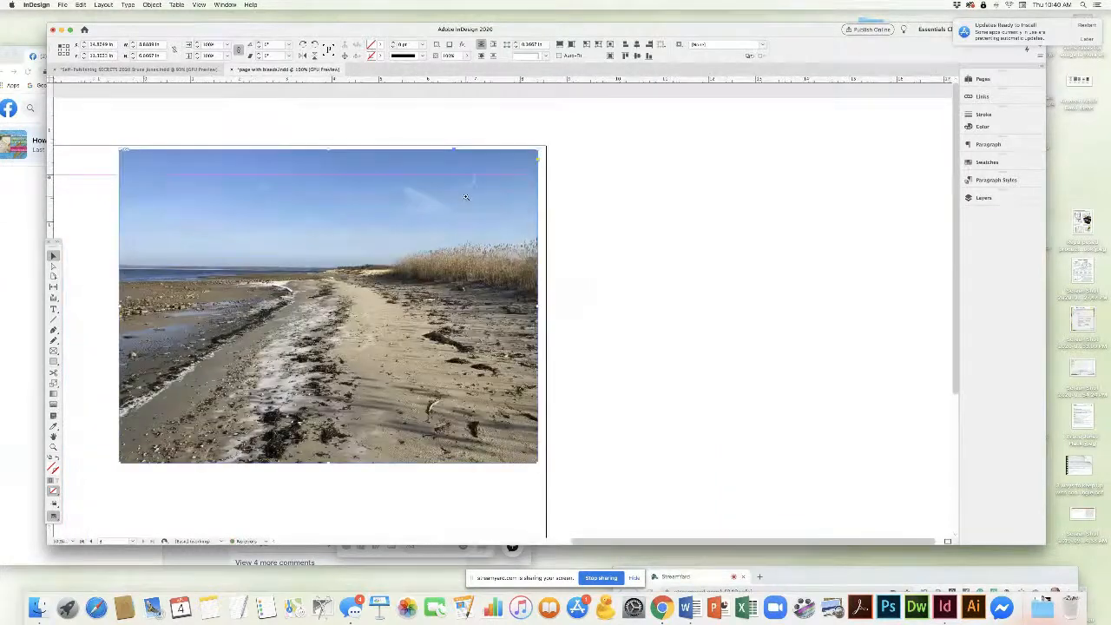
super+click(466, 198)
Step: Hide the frame edges and extend the beach photo past the trim guides to the second page's top outer corner by moving it
click(205, 5)
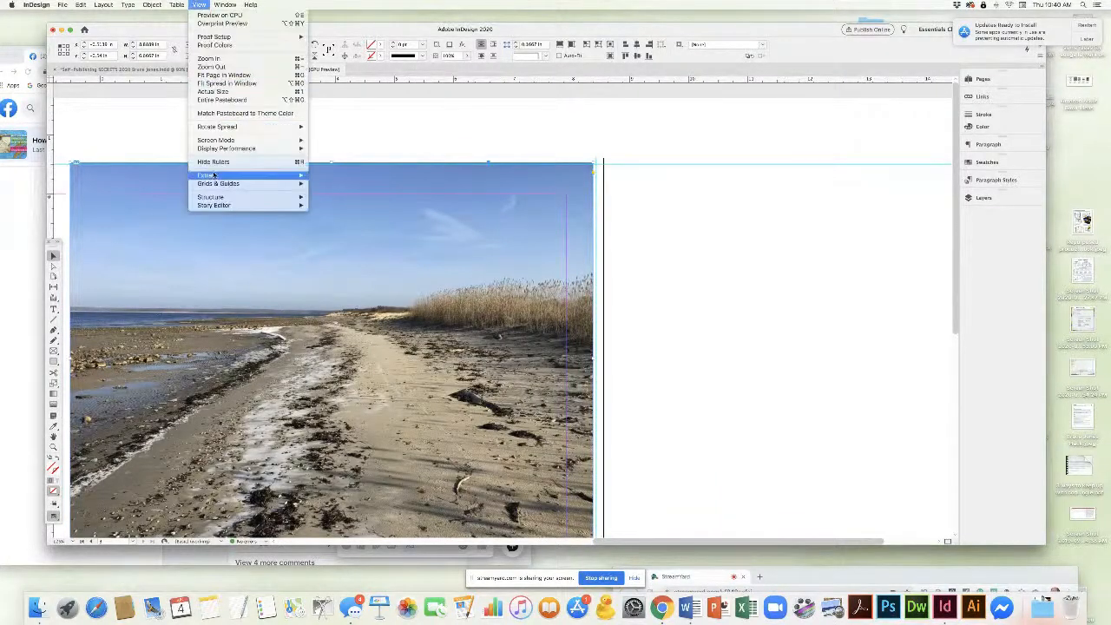
mouse_move(217, 176)
click(335, 175)
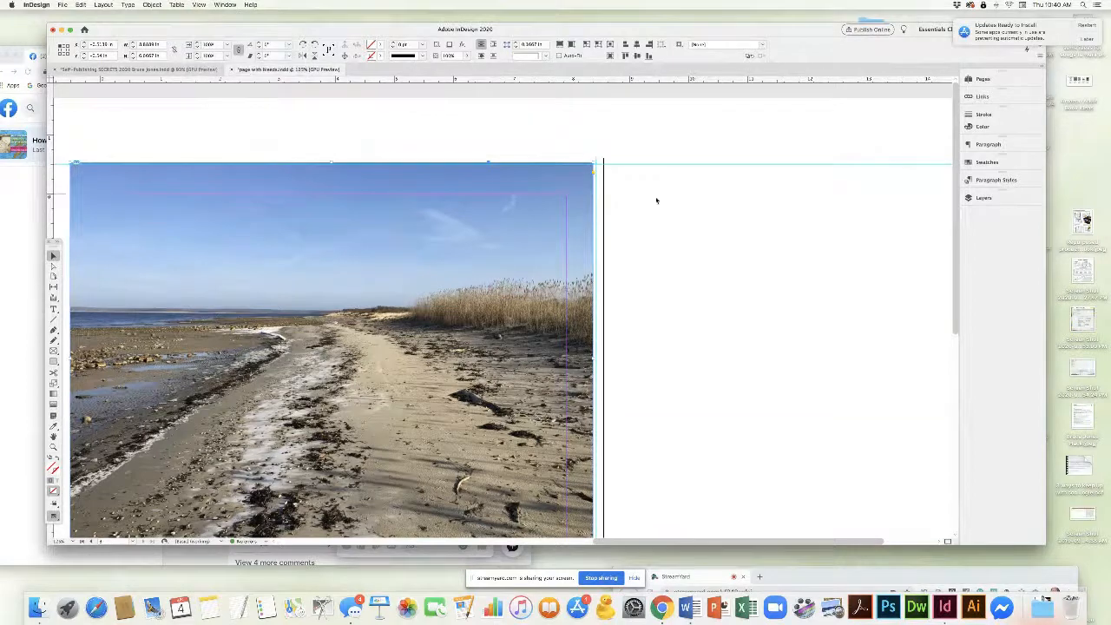
drag(568, 184, 565, 195)
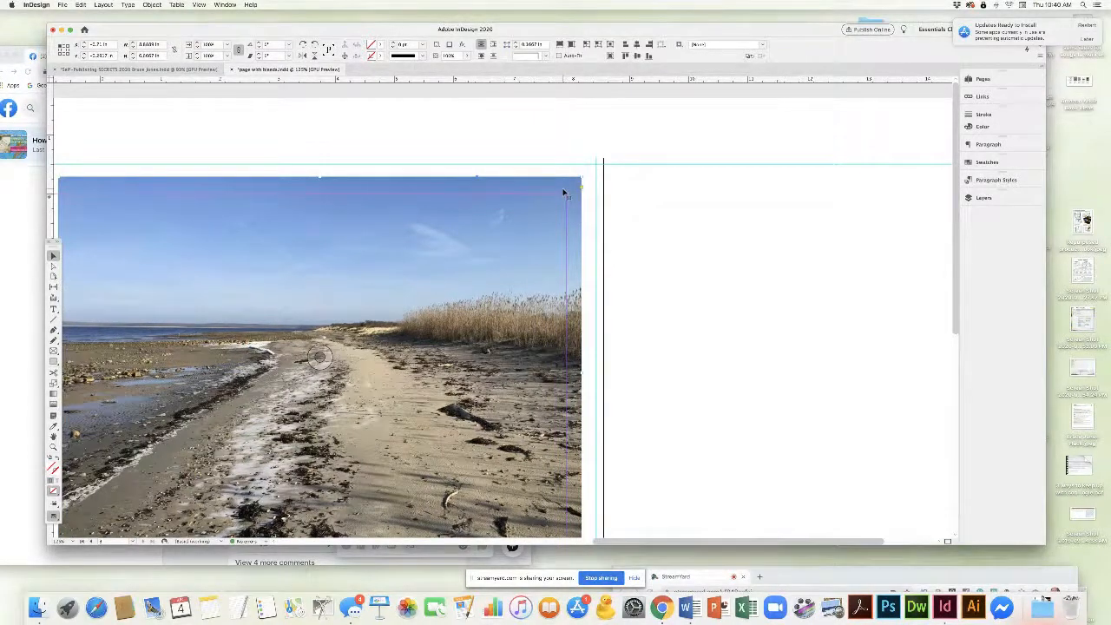
drag(568, 186, 592, 166)
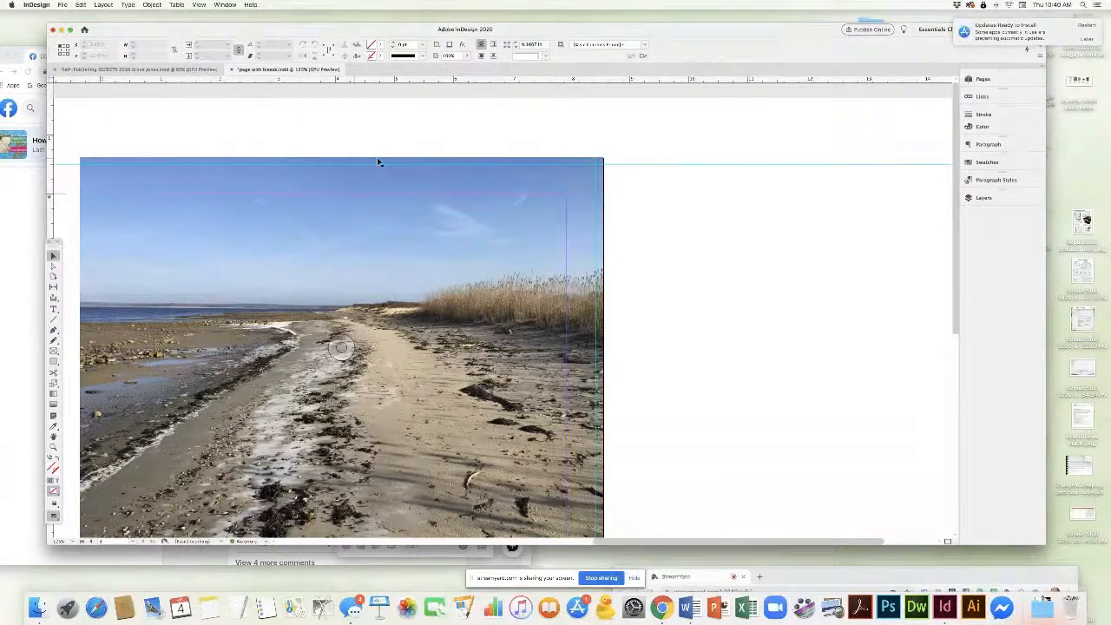
Step: Crop the beach photo's inner edge to the spine so the frame covers only the second page's width
scroll(263, 361, left, 5)
scroll(263, 361, down, 2)
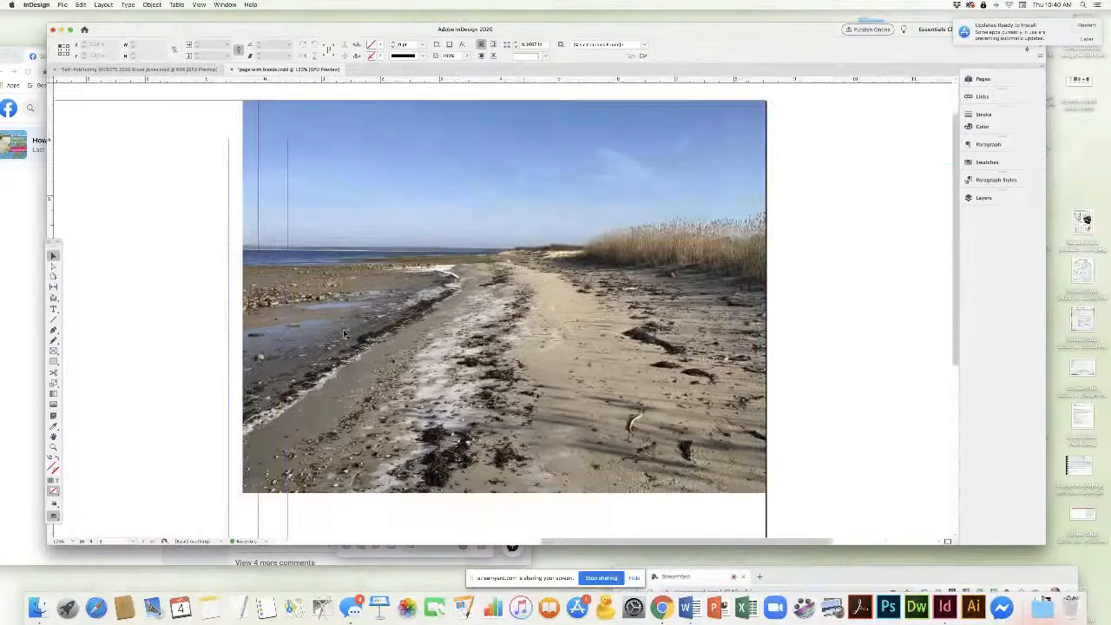
click(256, 308)
drag(244, 296, 257, 296)
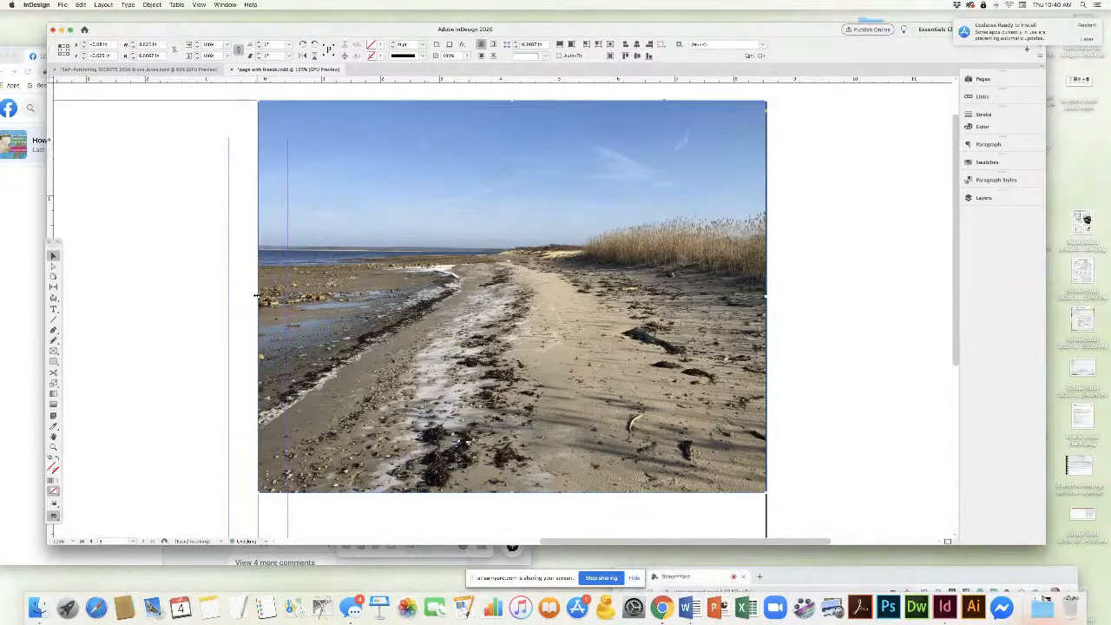
click(860, 262)
drag(643, 264, 656, 295)
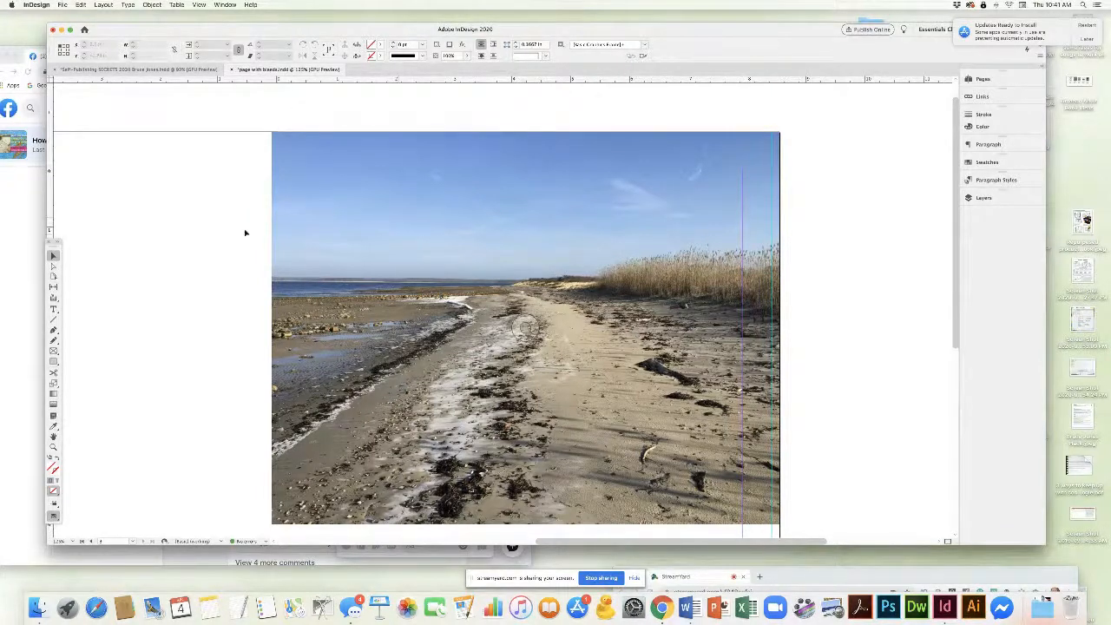
Step: Move the InDesign window aside and switch to Chrome to check the How to Publish Your Book group's live post for comments
drag(436, 32, 505, 33)
click(76, 200)
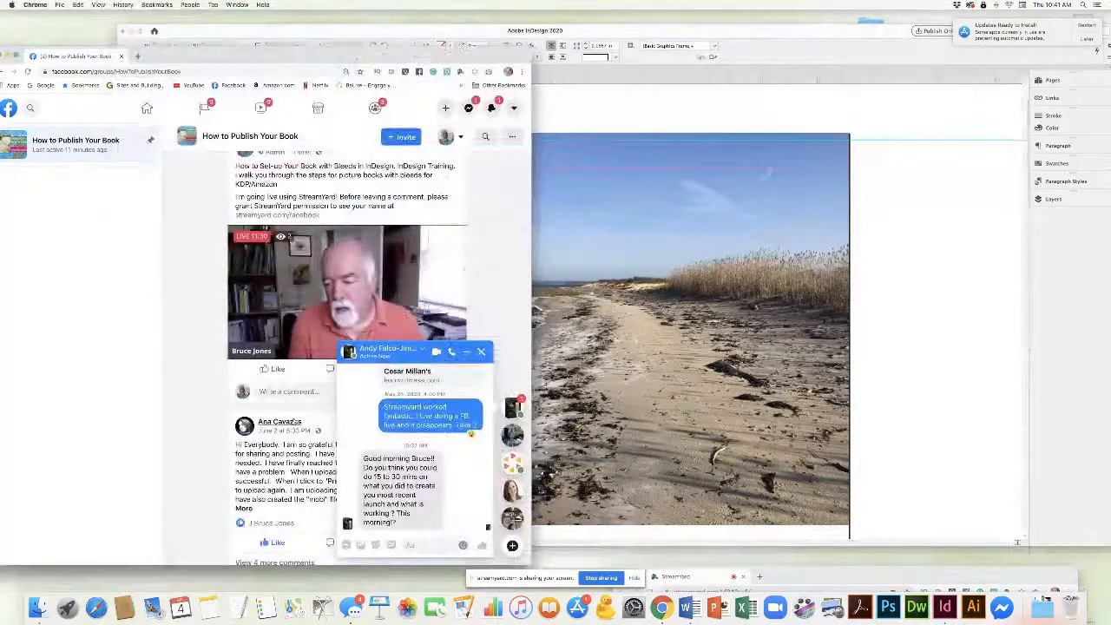
scroll(288, 421, down, 1)
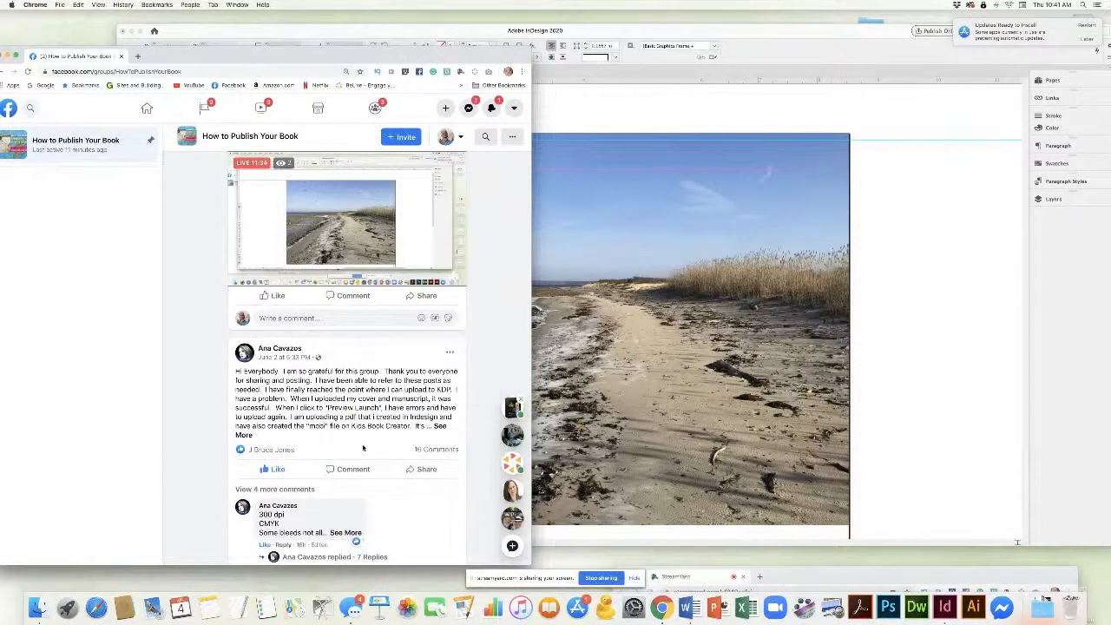
scroll(333, 437, up, 2)
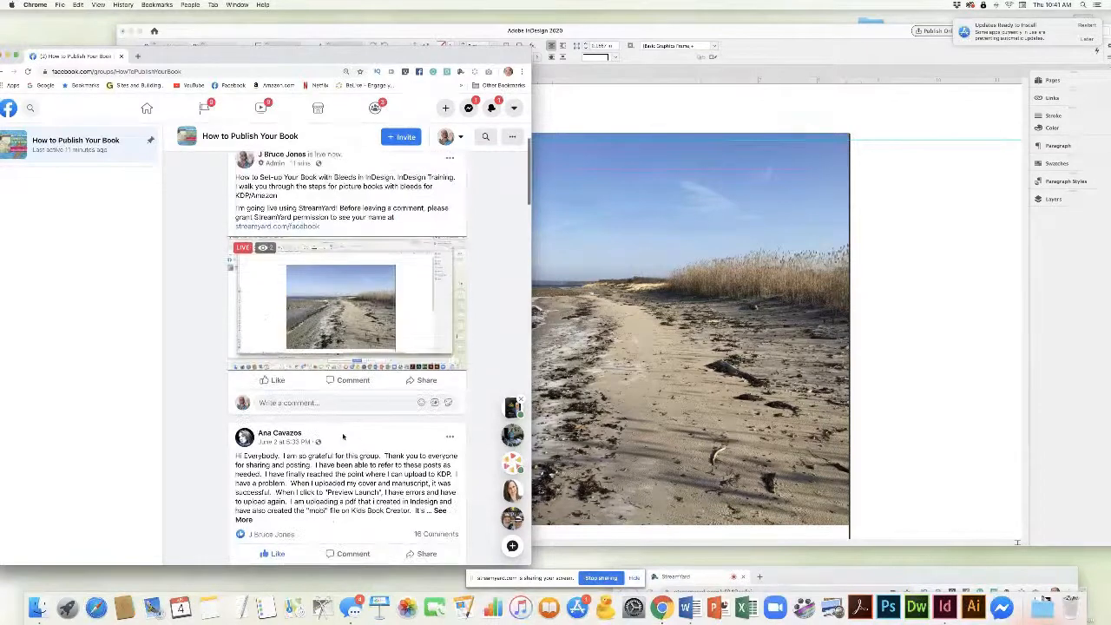
Step: Switch back to InDesign, reposition its window and fit the whole page with the cropped beach photo in view
click(731, 115)
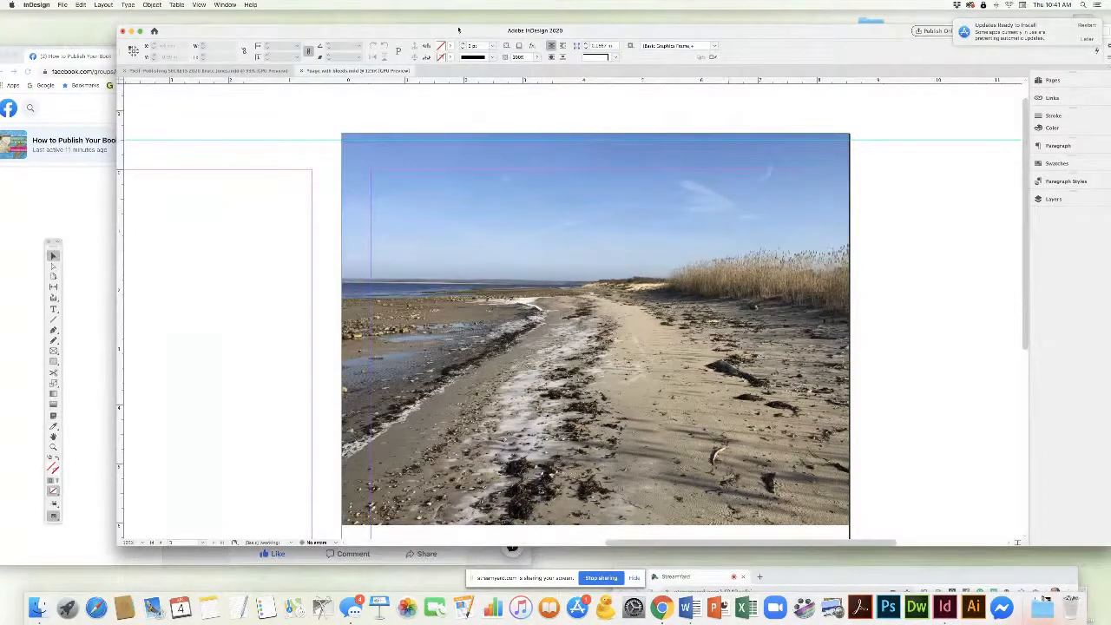
drag(458, 30, 363, 24)
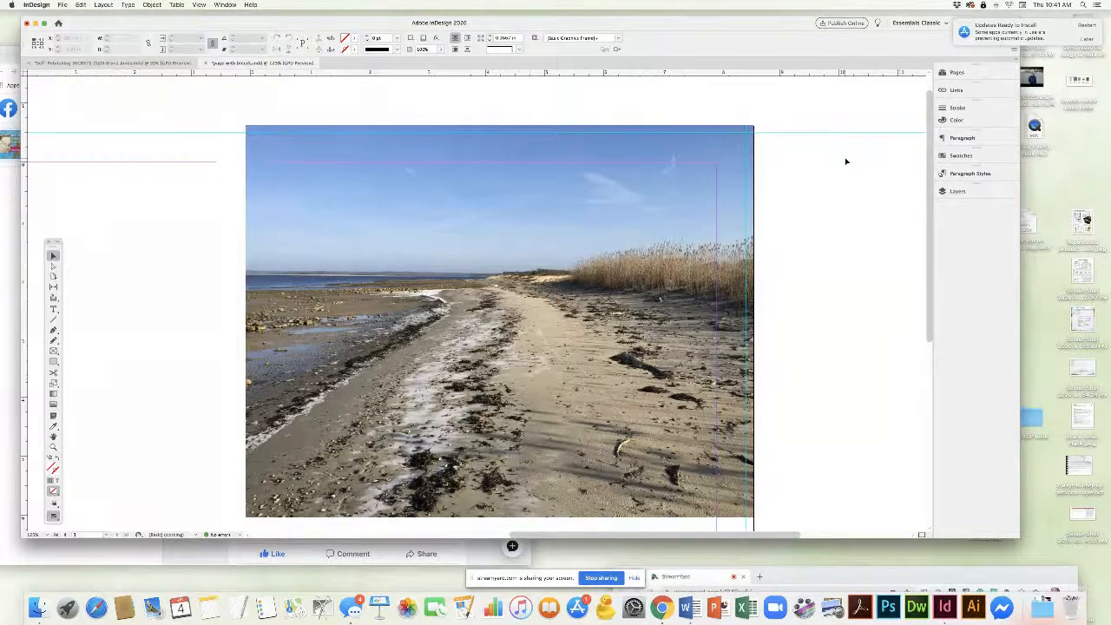
key(super+0)
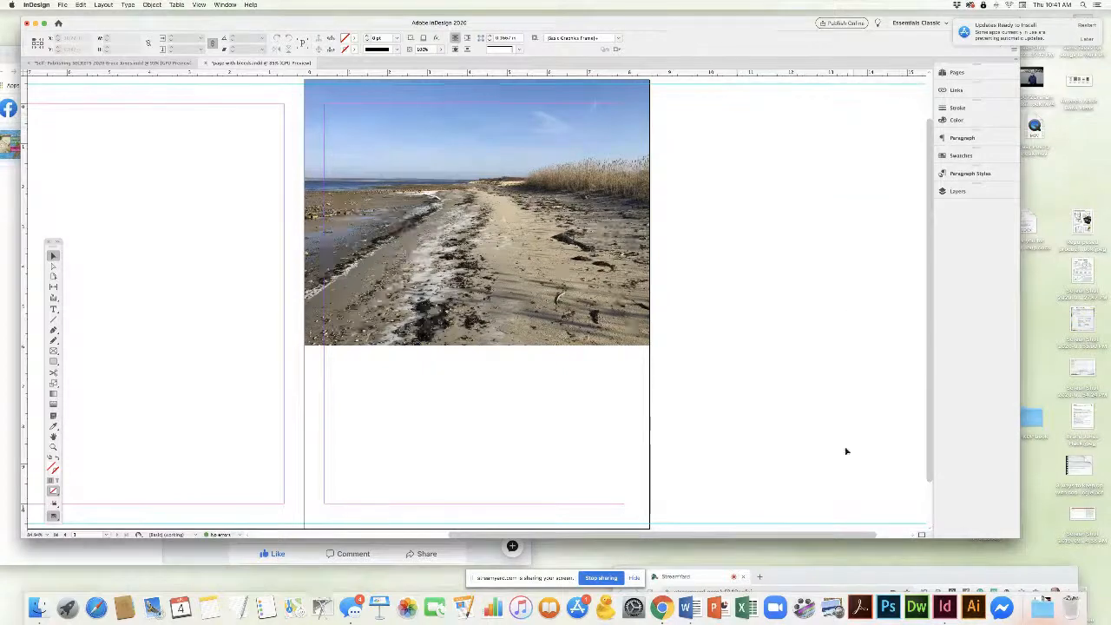
Step: Switch to the StreamYard window in Chrome, bring it fully into view and end the live broadcast
click(662, 608)
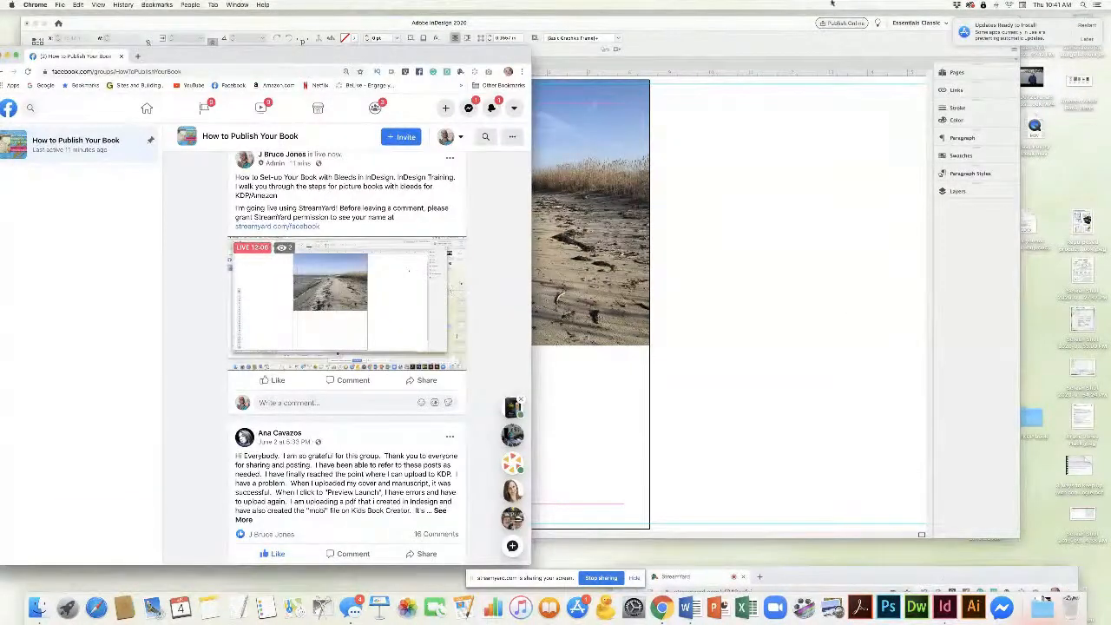
drag(893, 582, 858, 25)
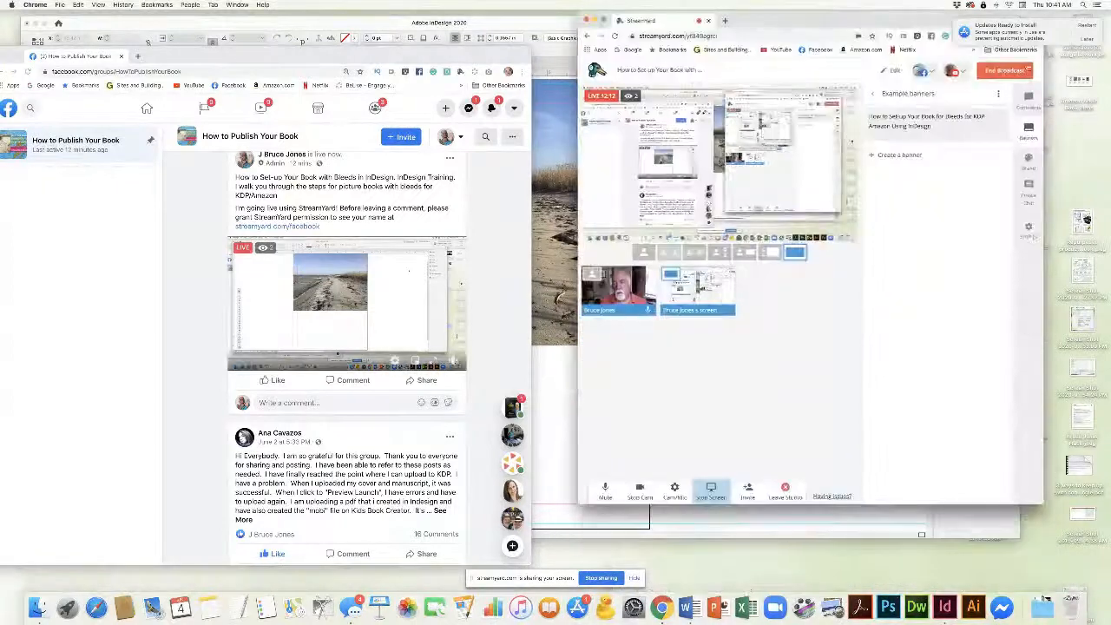
click(1005, 70)
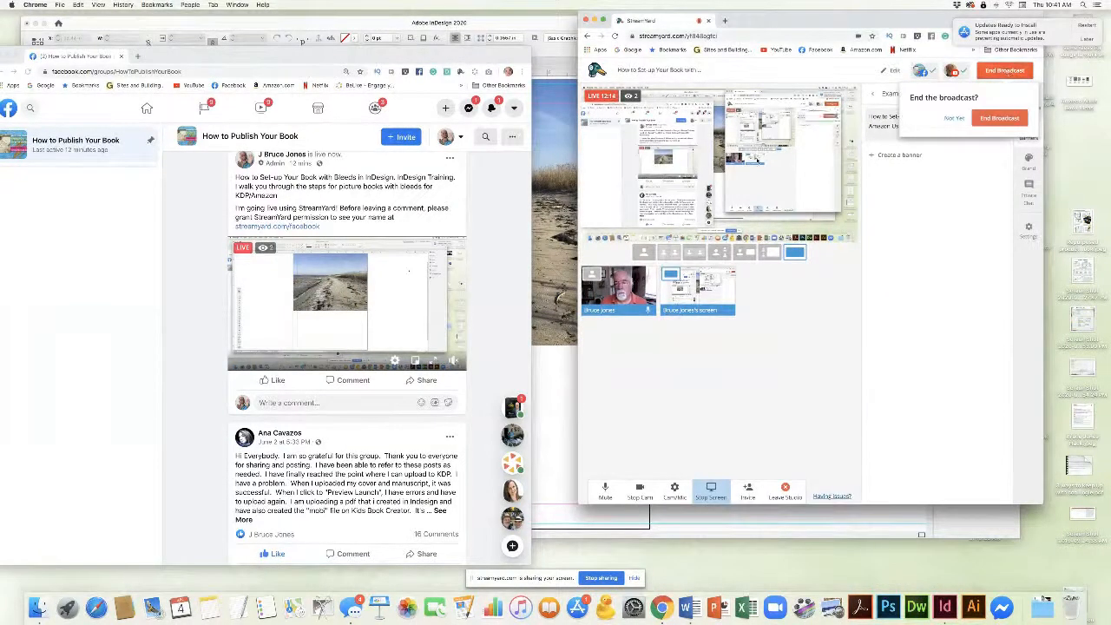
click(1000, 118)
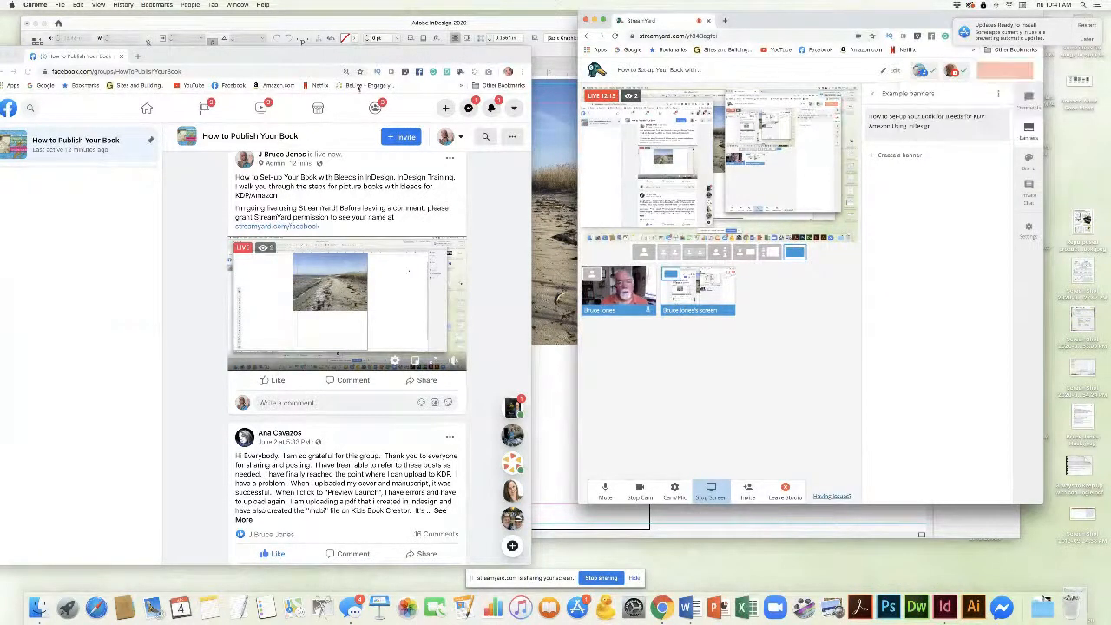